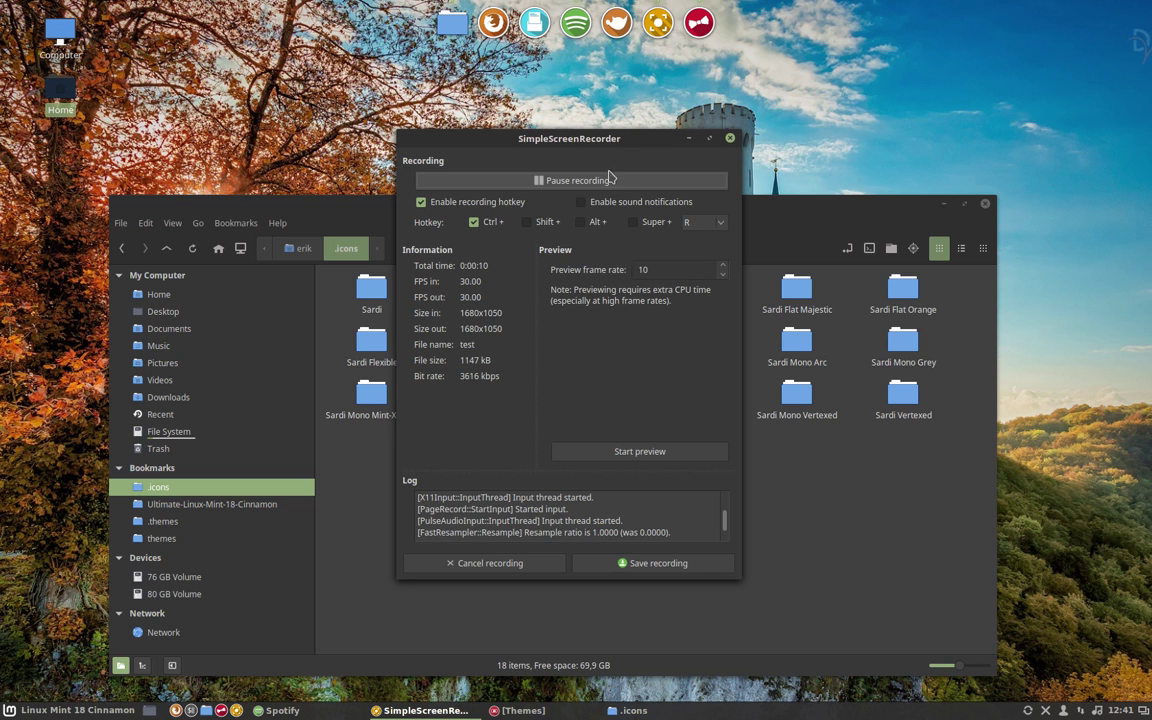
Move the SimpleScreenRecorder window lower and minimize it to uncover the .icons folder.
{"action": "left_click_drag", "start_coordinate": [617, 141], "coordinate": [700, 439]}
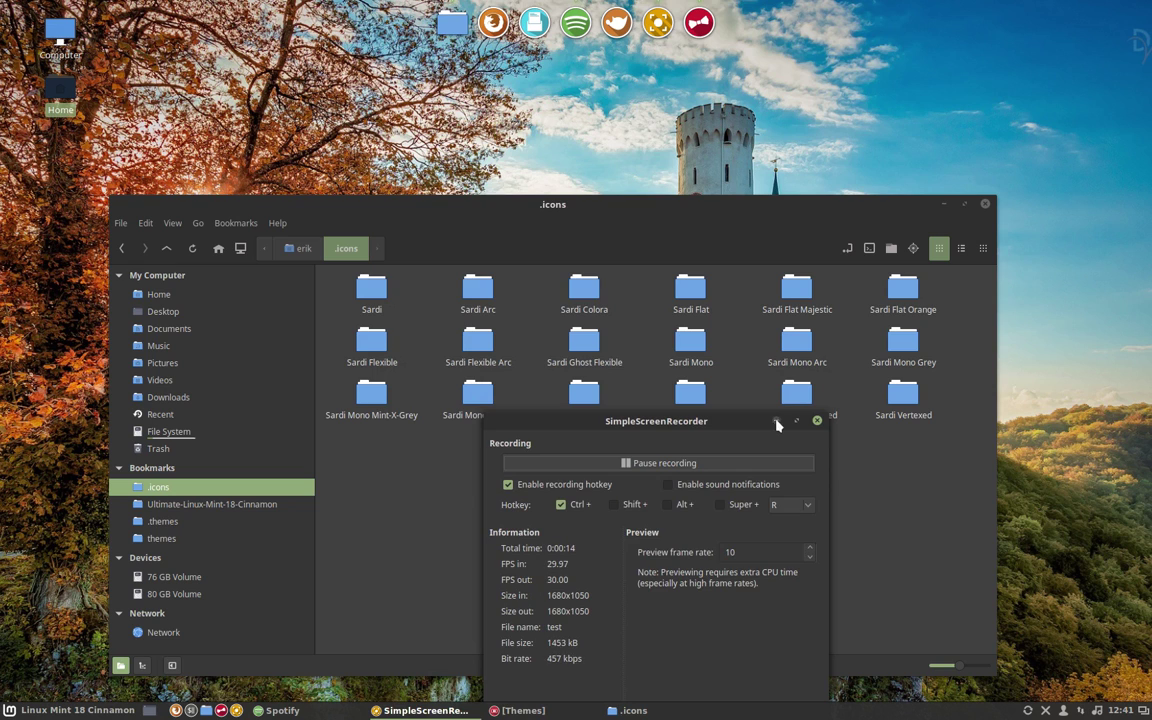
{"action": "left_click", "coordinate": [777, 421]}
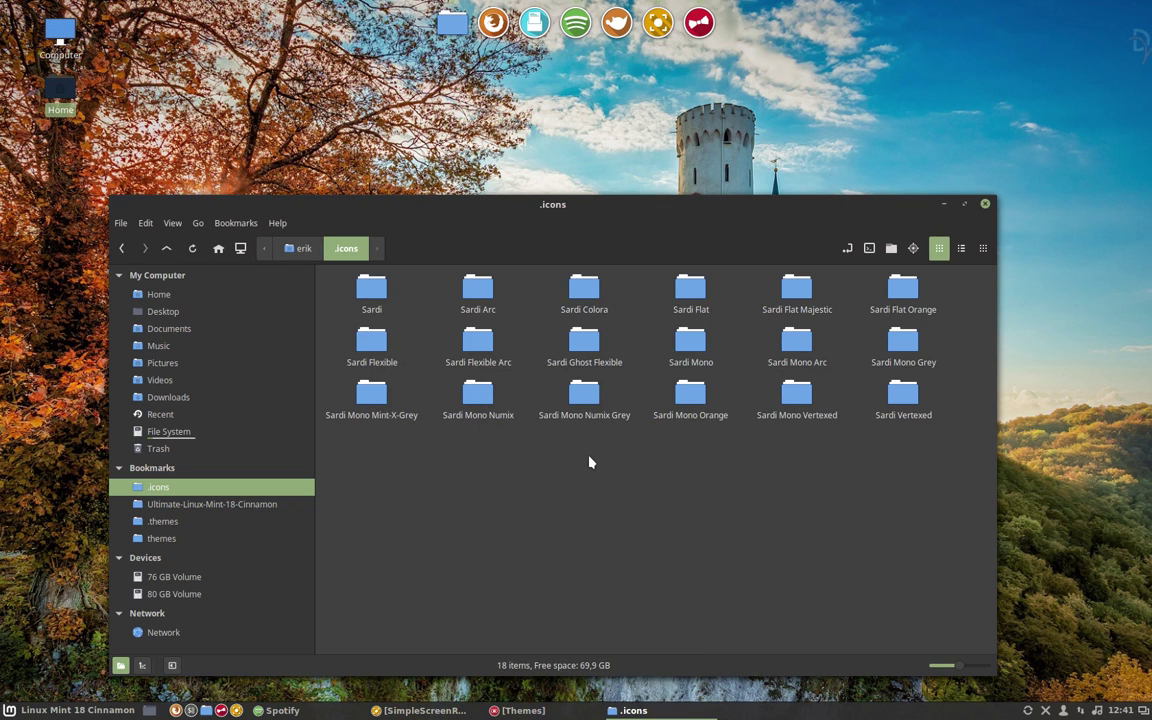
Inspect the Sardi Arc, Sardi Flexible Arc, Sardi Mono Arc and Sardi Flat folders in .icons.
{"action": "left_click", "coordinate": [478, 290]}
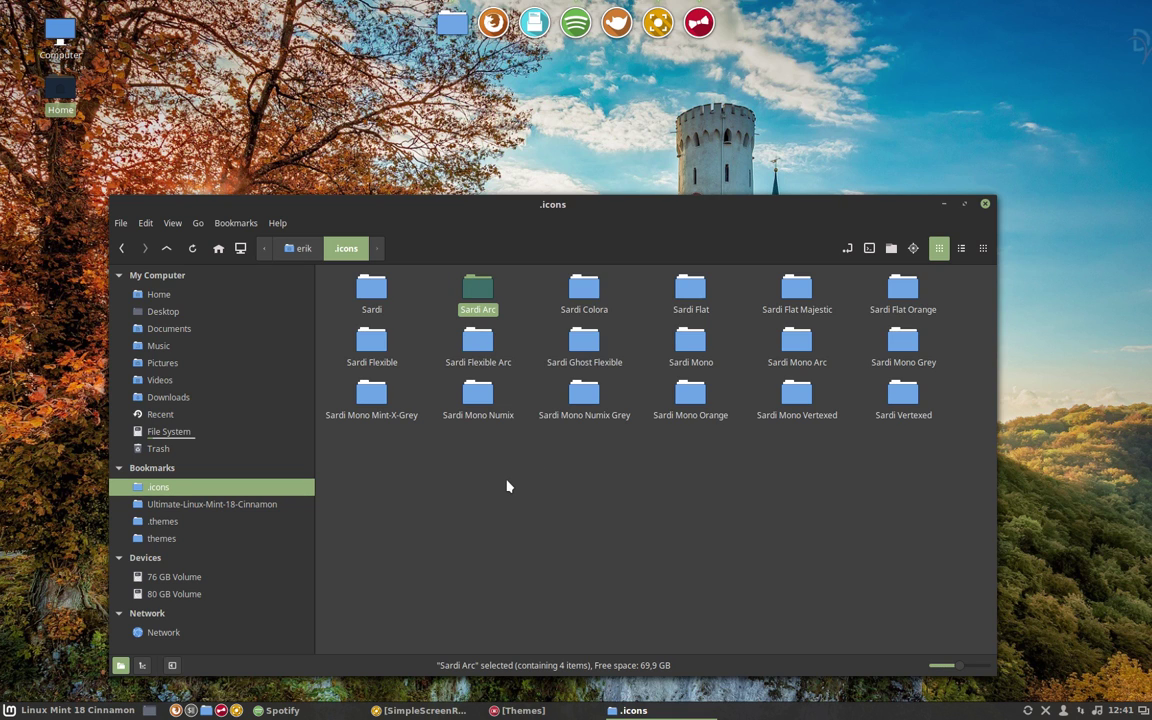
{"action": "left_click", "coordinate": [576, 504]}
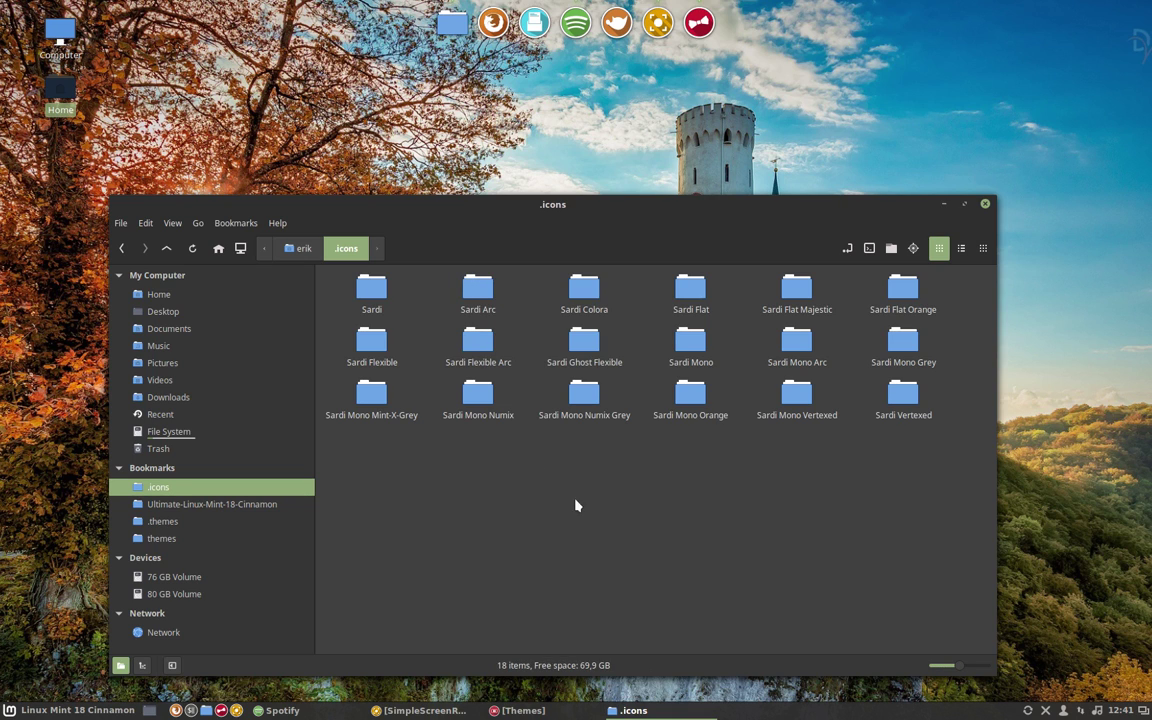
{"action": "left_click", "coordinate": [480, 345]}
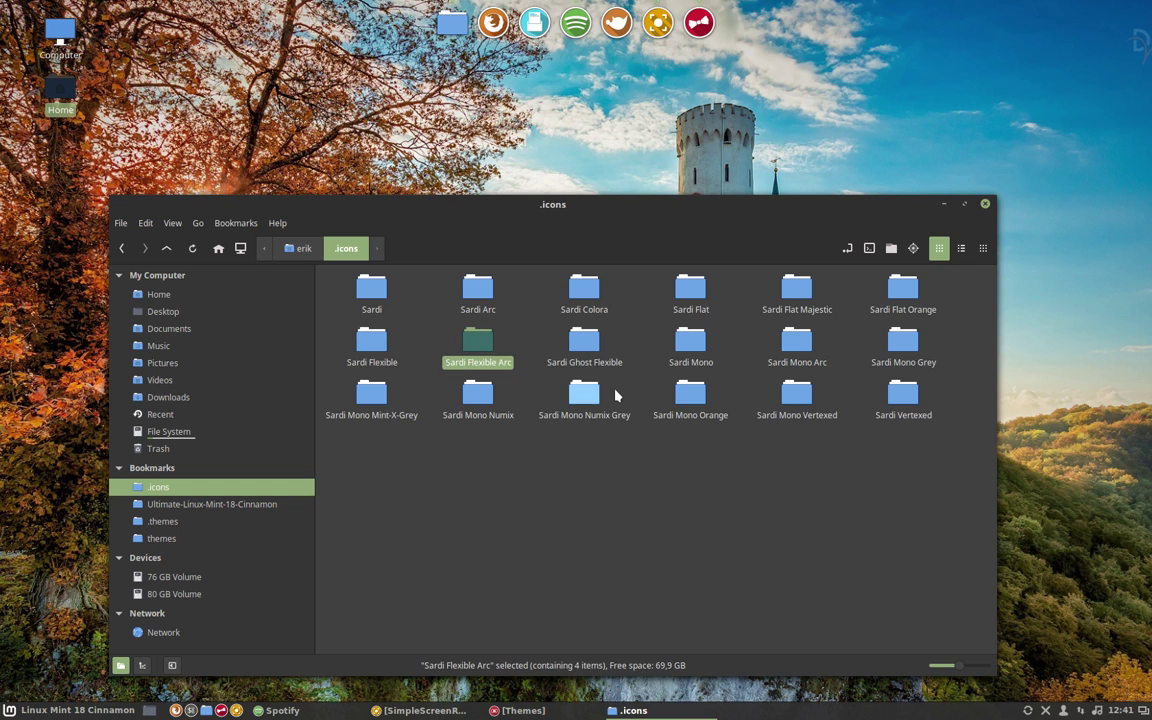
{"action": "left_click", "coordinate": [795, 345]}
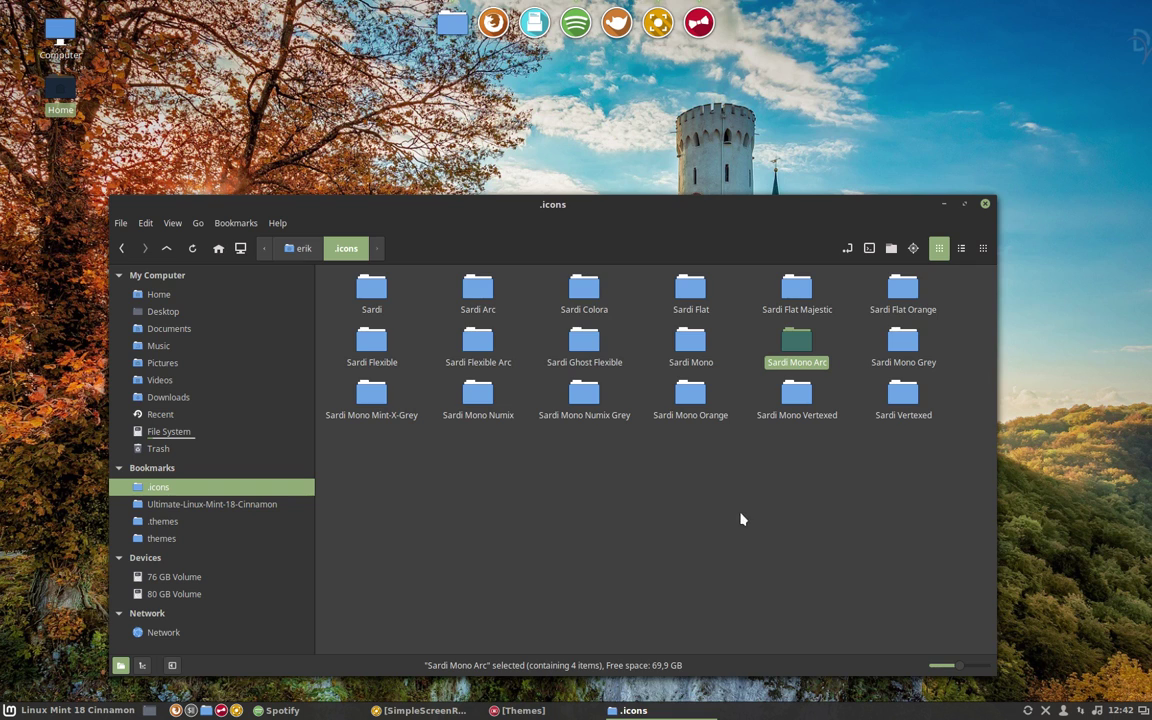
{"action": "left_click", "coordinate": [698, 290]}
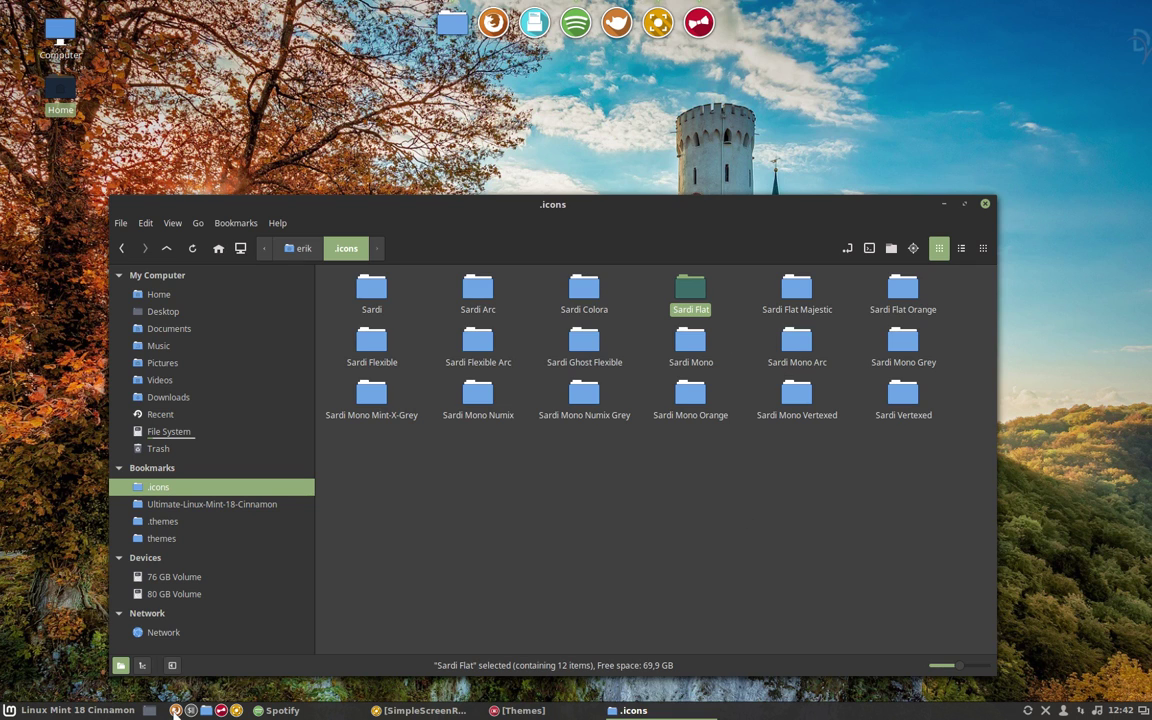
Change the Themes icon theme from Sardi Arc to Sardi Flat.
{"action": "left_click", "coordinate": [516, 710]}
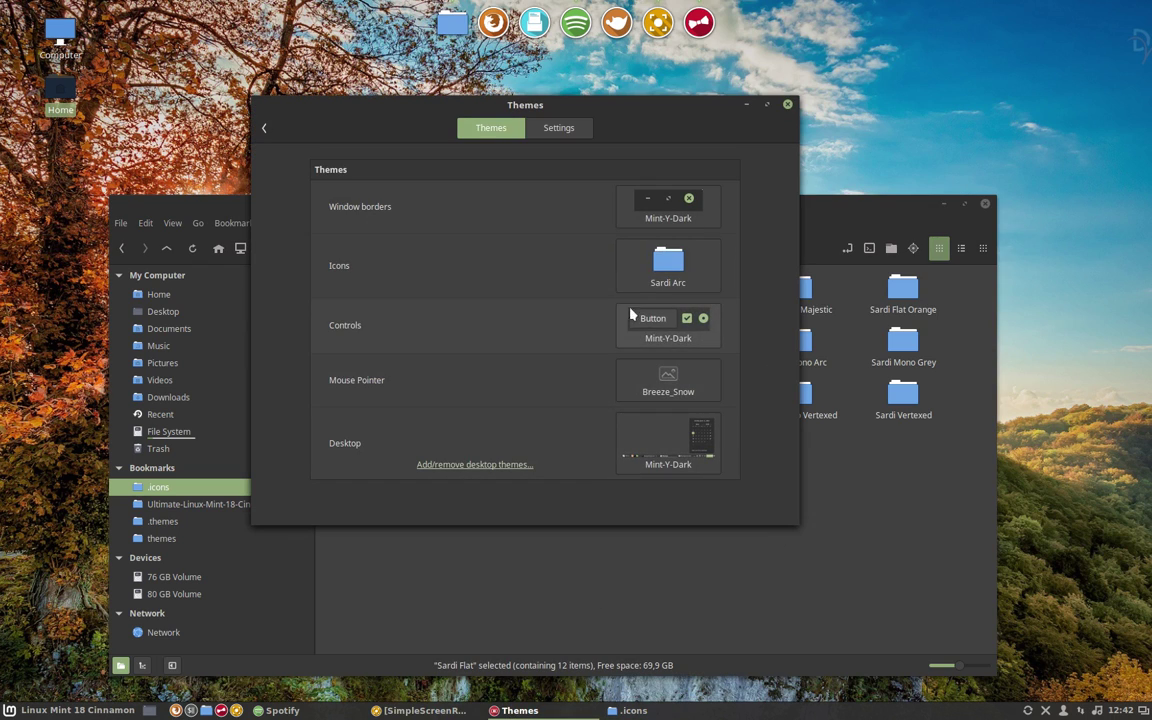
{"action": "left_click", "coordinate": [652, 278]}
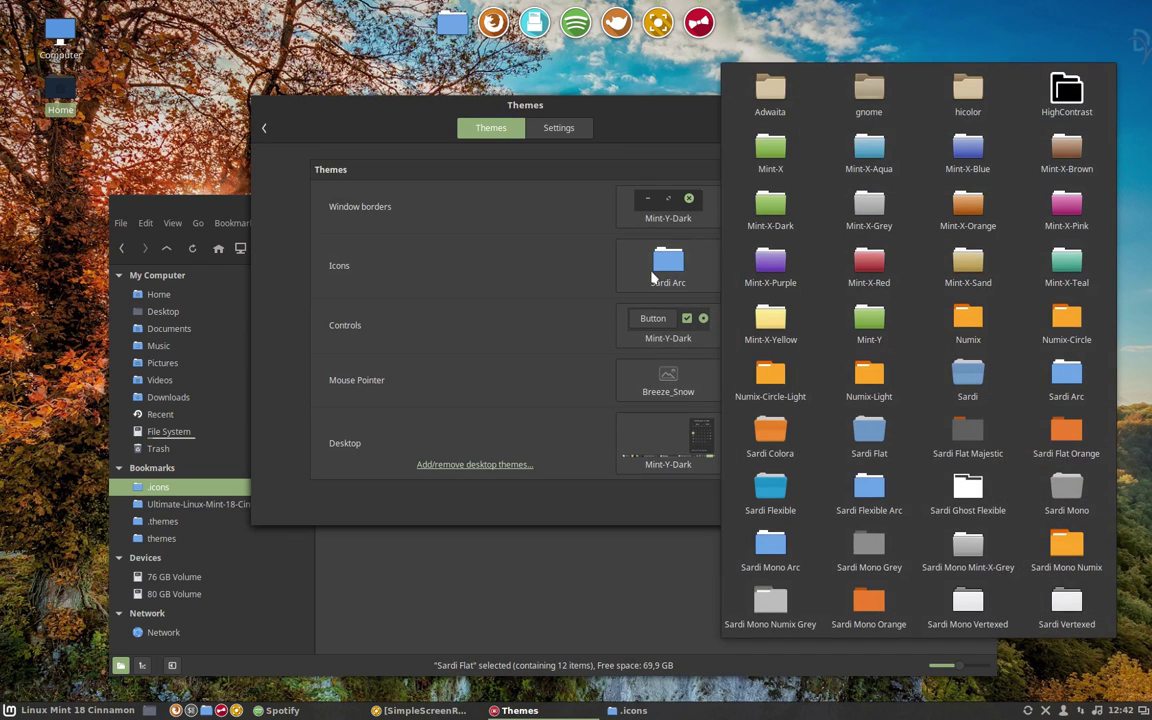
{"action": "left_click", "coordinate": [878, 440]}
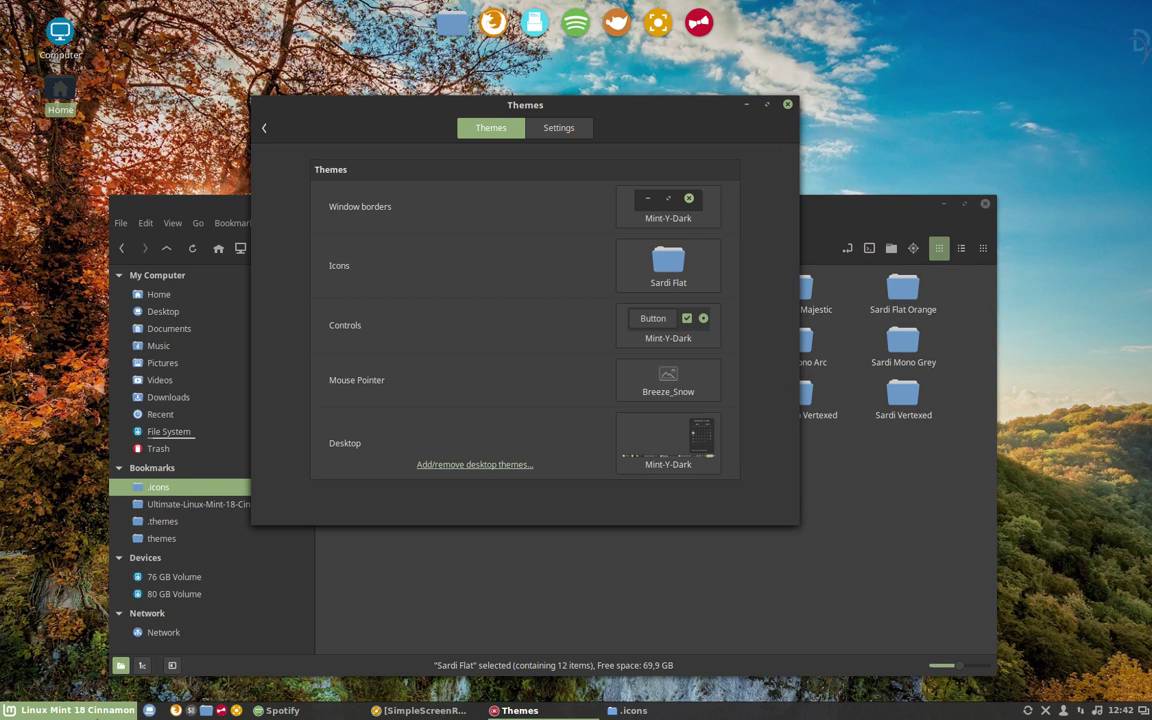
Open and dismiss the application menu, then close the Themes settings window.
{"action": "left_click", "coordinate": [75, 710]}
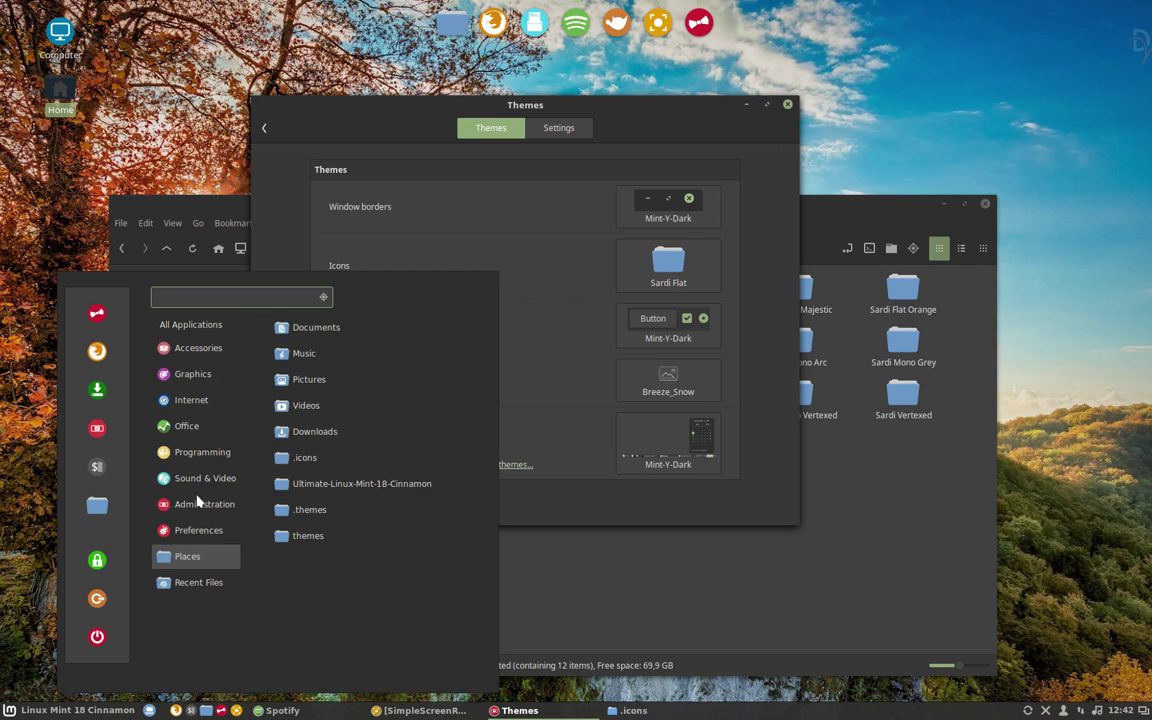
{"action": "mouse_move", "coordinate": [207, 480]}
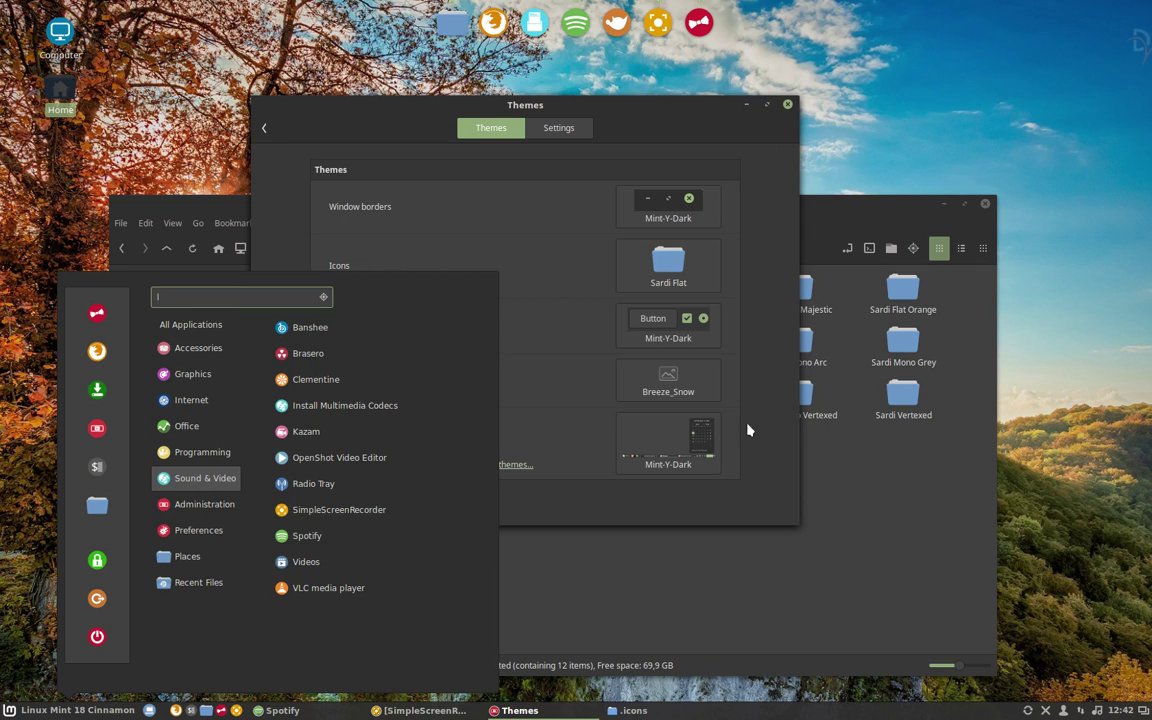
{"action": "left_click", "coordinate": [793, 402]}
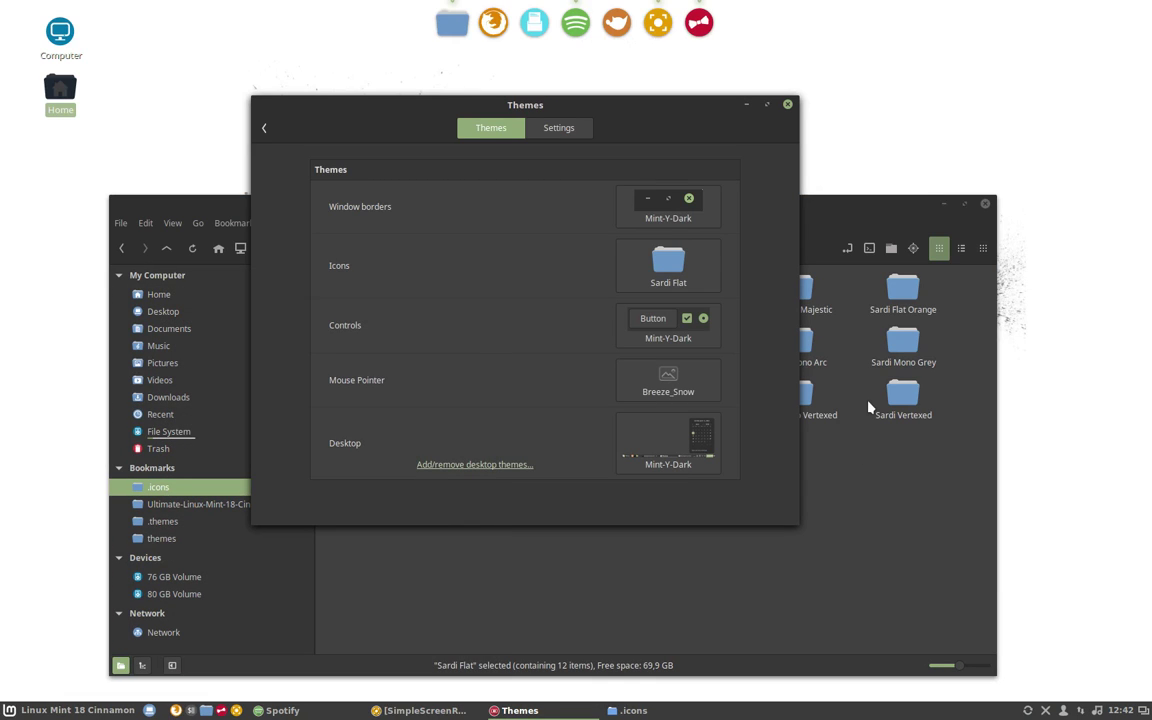
{"action": "left_click", "coordinate": [787, 105]}
{"action": "left_click", "coordinate": [476, 465]}
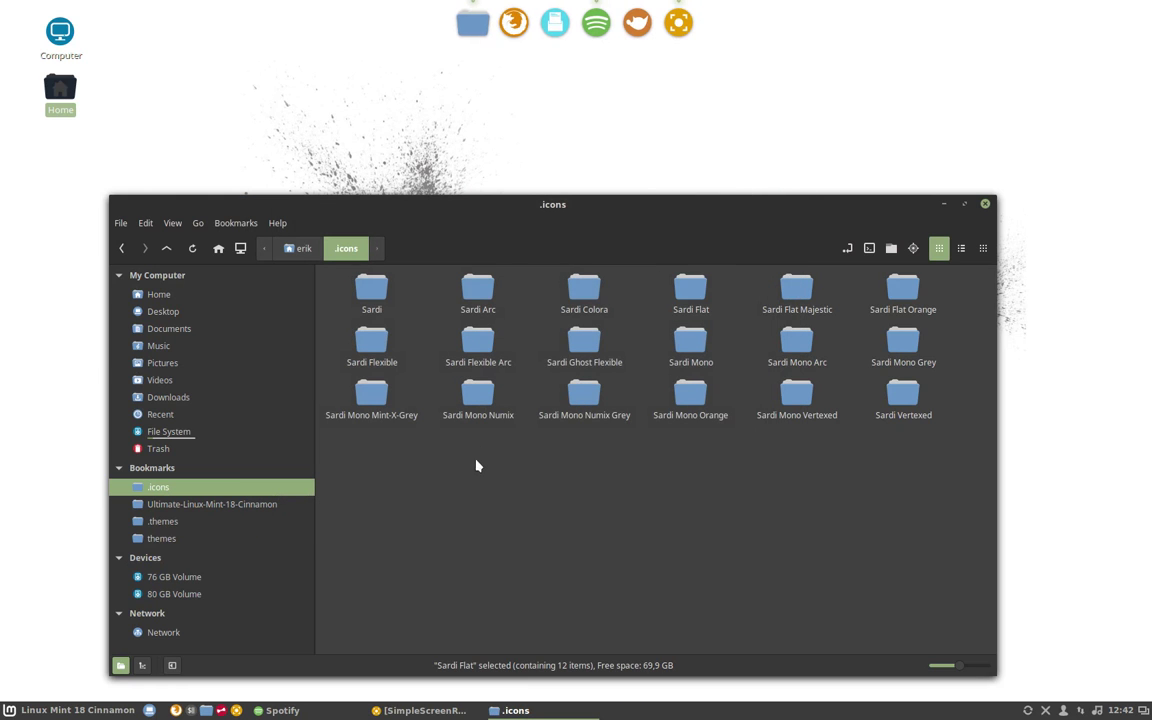
{"action": "left_click", "coordinate": [472, 296]}
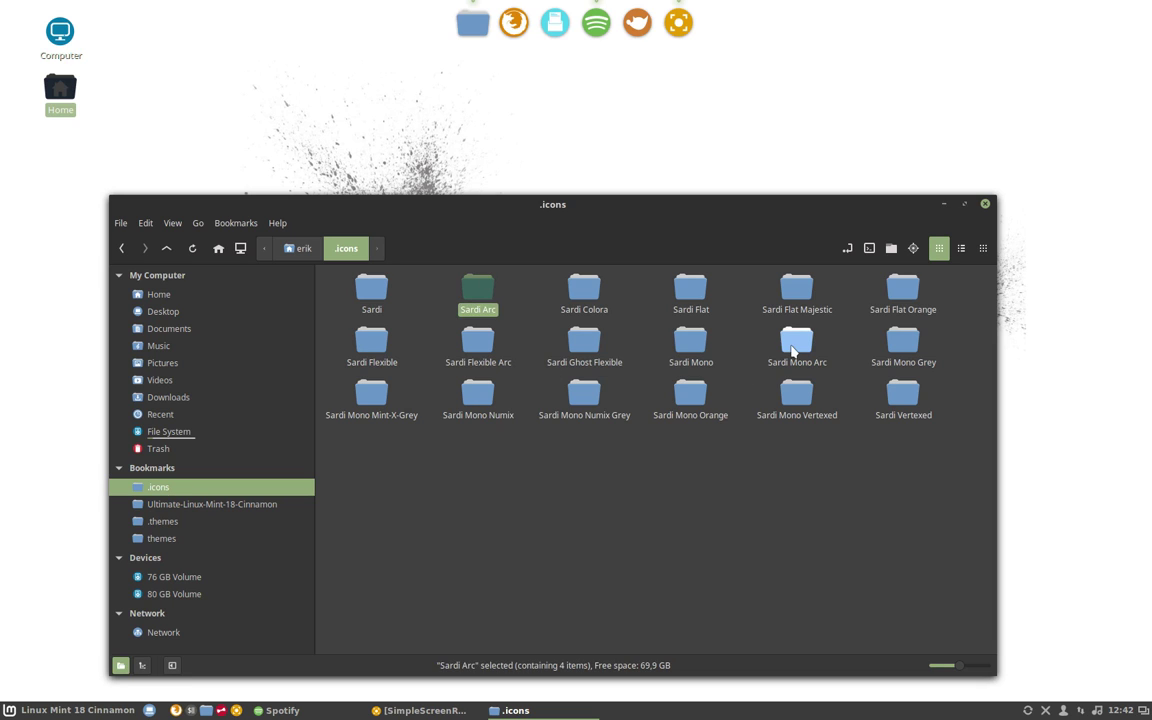
{"action": "left_click", "coordinate": [789, 348]}
{"action": "left_click", "coordinate": [488, 338]}
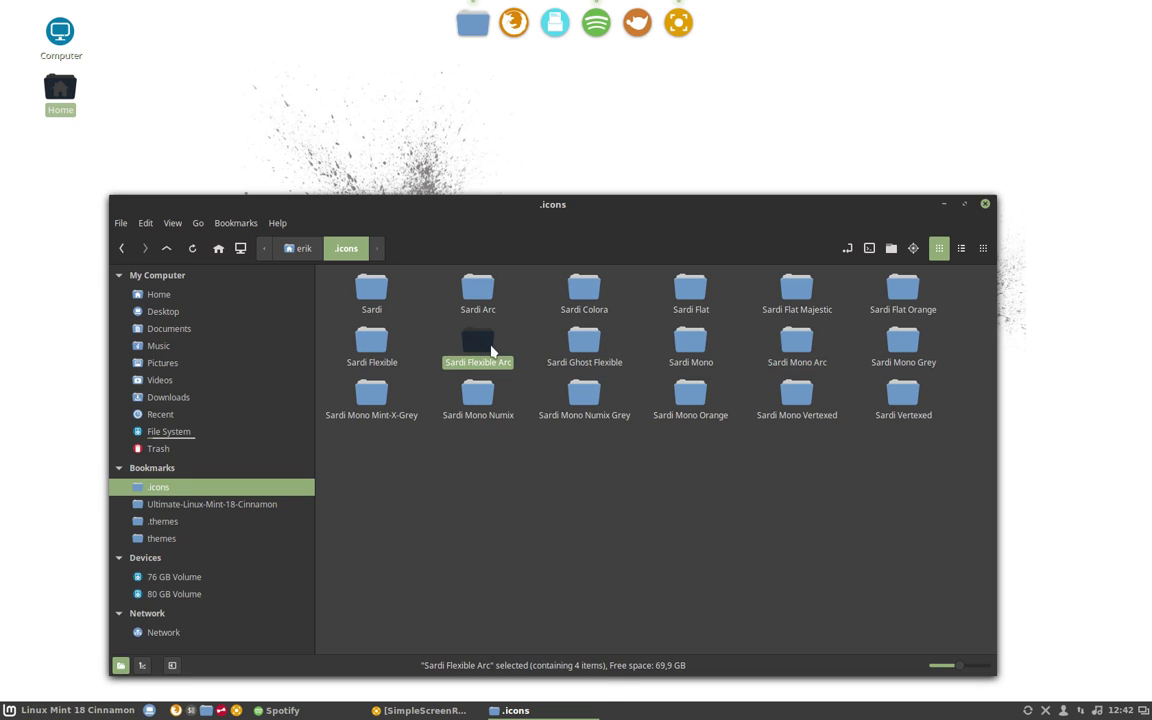
{"action": "right_click", "coordinate": [493, 347]}
{"action": "left_click", "coordinate": [522, 688]}
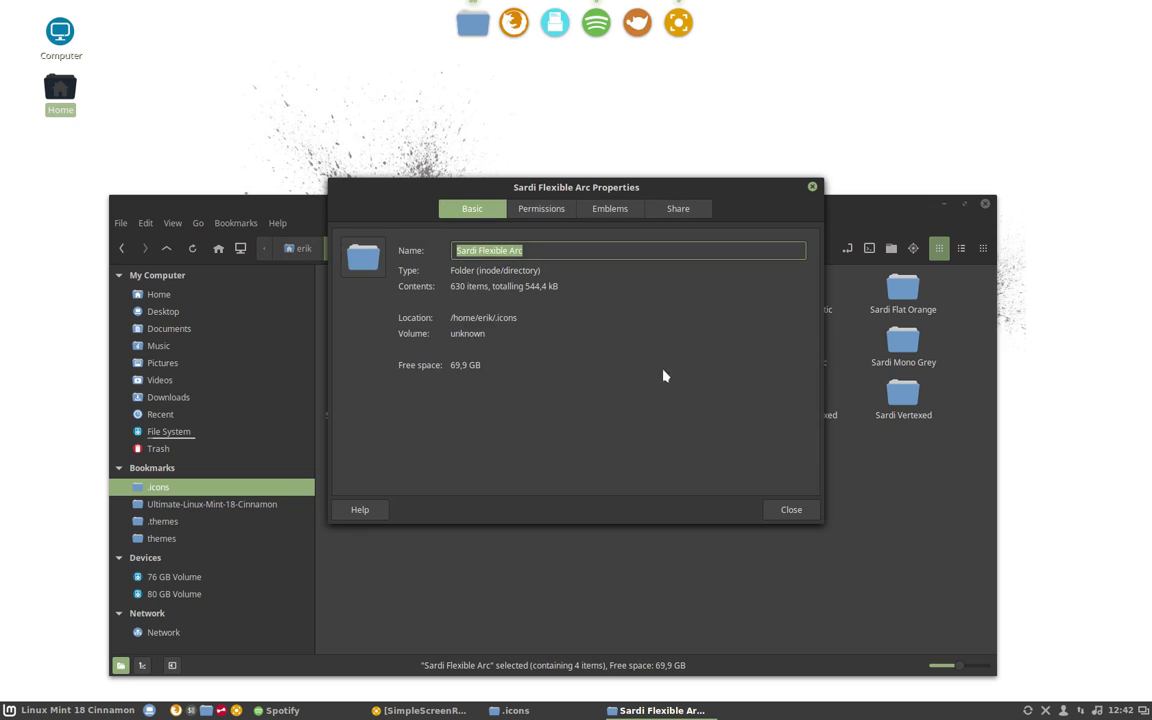
{"action": "left_click_drag", "start_coordinate": [630, 196], "coordinate": [347, 188]}
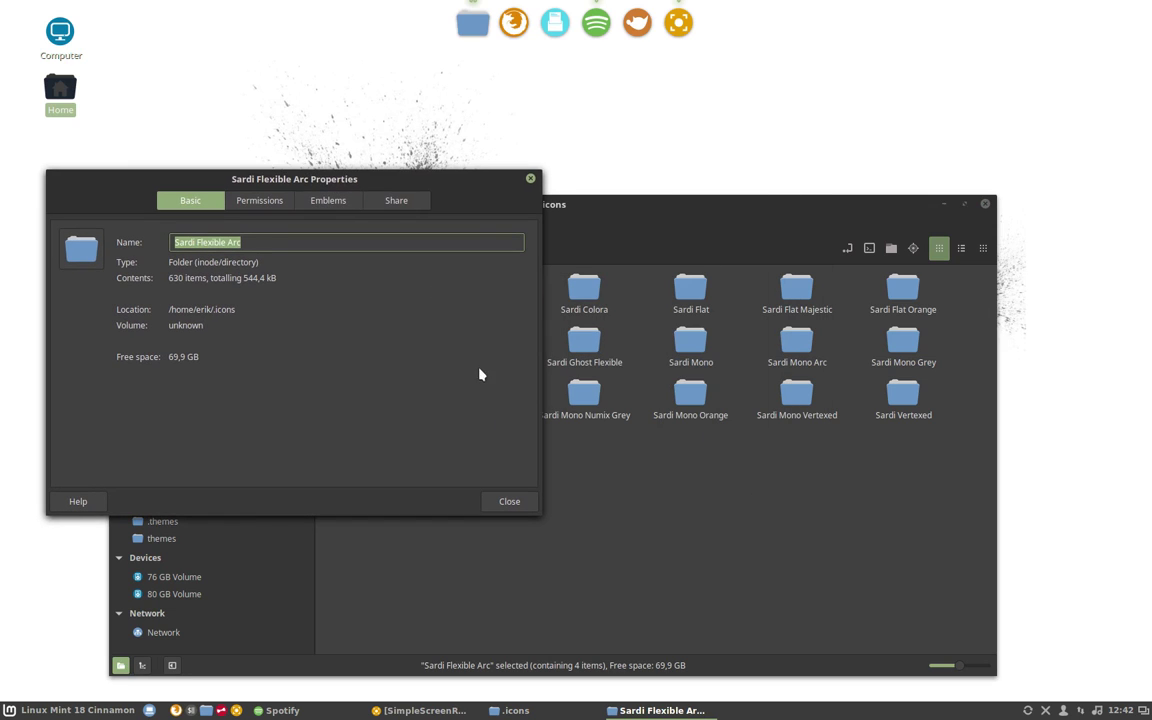
{"action": "left_click", "coordinate": [516, 501]}
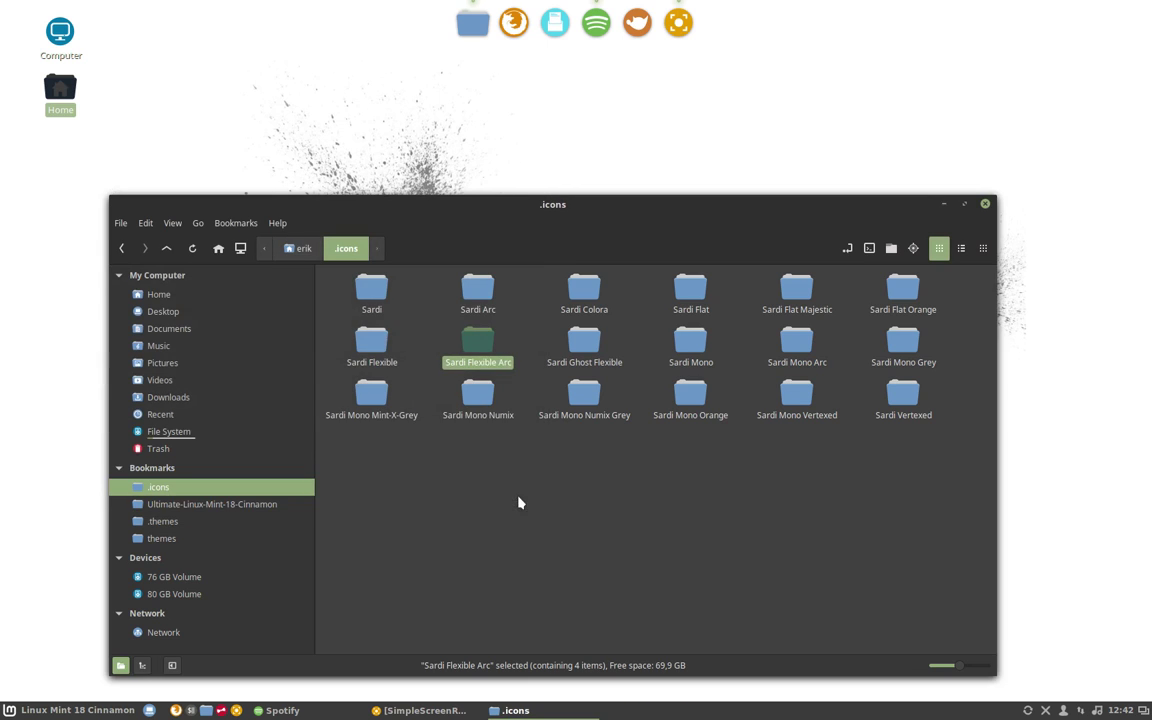
Copy the Sardi Arc folder and paste it into .icons as Sardi Arc (copy).
{"action": "left_click", "coordinate": [472, 305]}
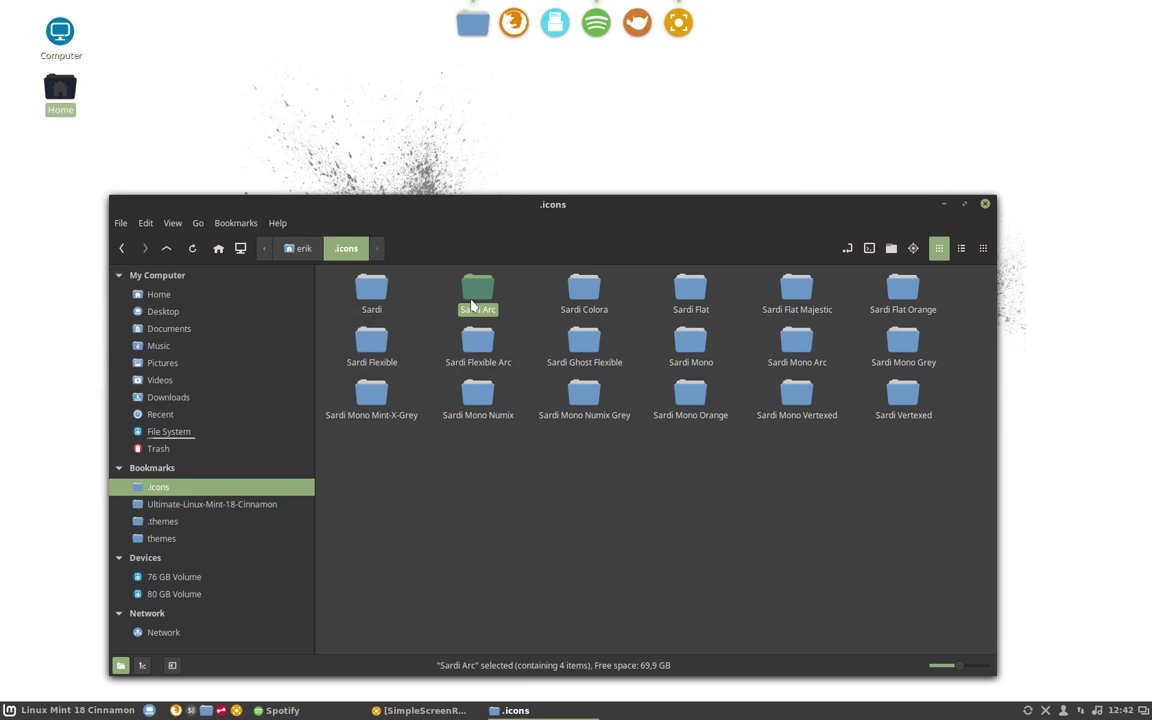
{"action": "right_click", "coordinate": [482, 285]}
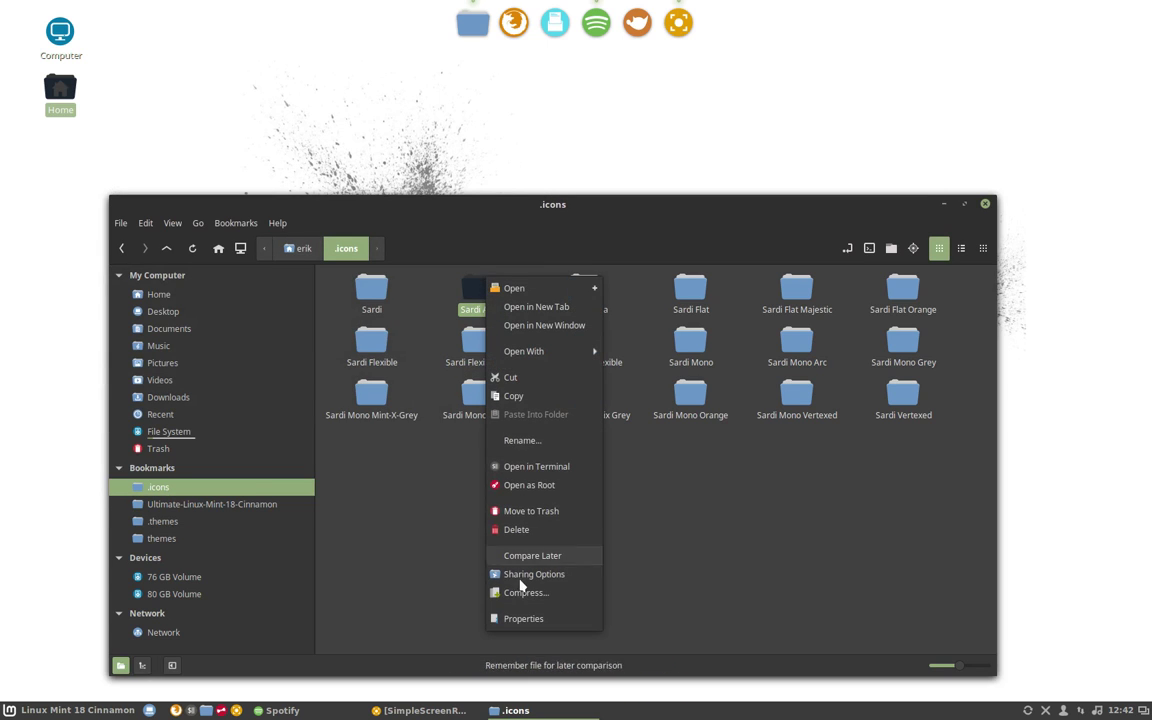
{"action": "left_click", "coordinate": [512, 395]}
{"action": "right_click", "coordinate": [536, 479]}
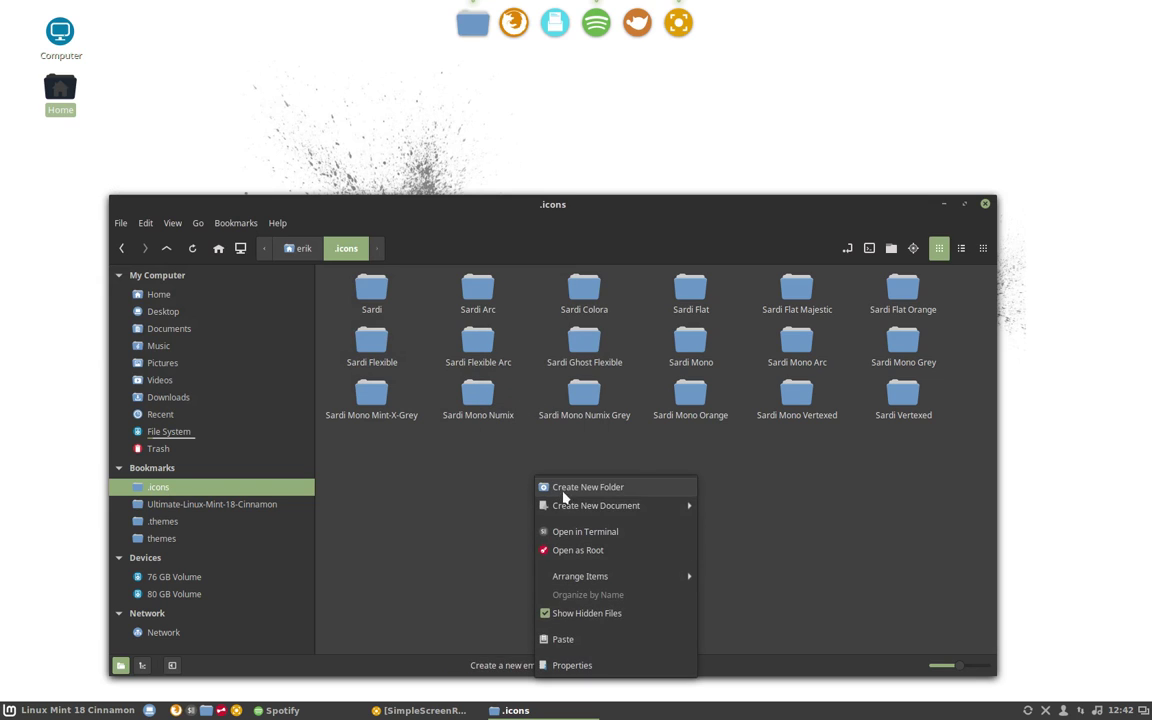
{"action": "left_click", "coordinate": [580, 646]}
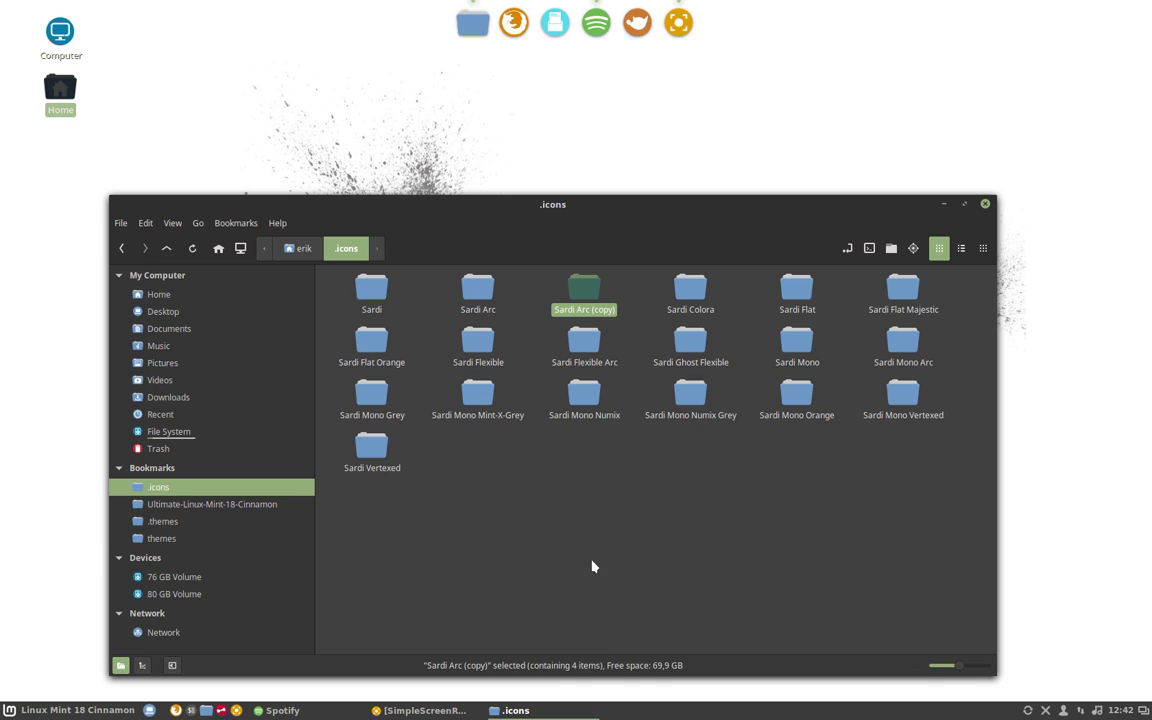
Begin renaming Sardi Arc (copy), with the cursor at the end of its name.
{"action": "left_click", "coordinate": [606, 312]}
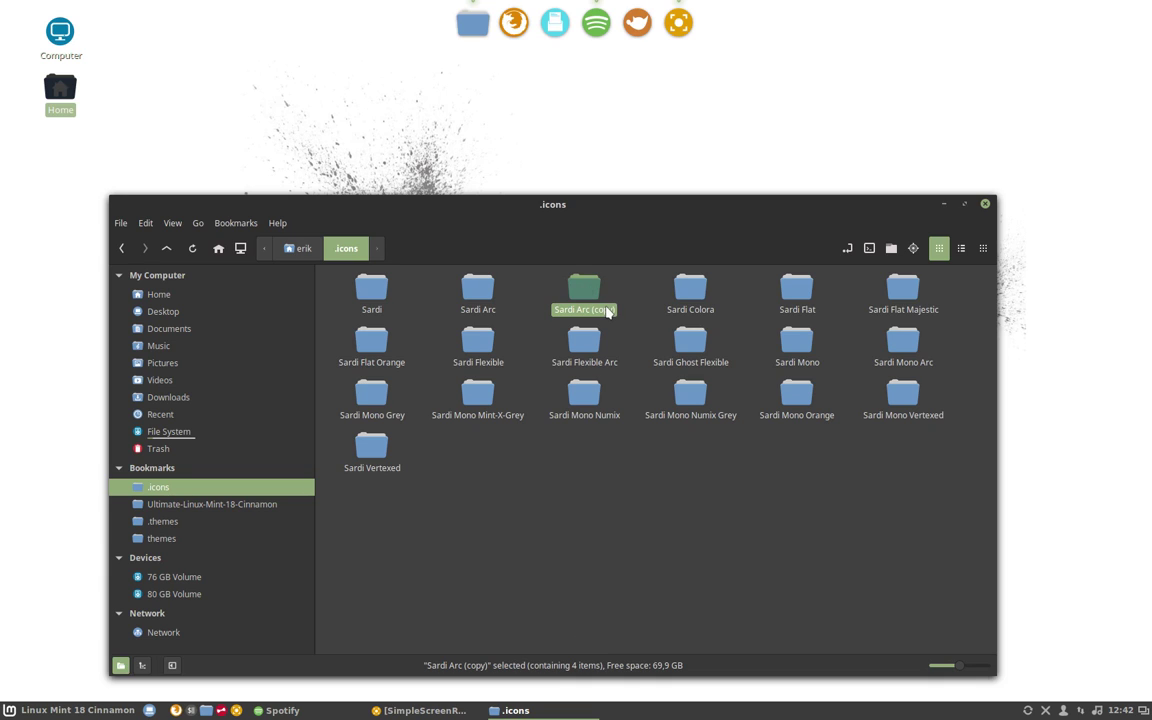
{"action": "left_click", "coordinate": [606, 312]}
{"action": "key", "text": "End"}
Change the copied folder's name from 'Sardi Arc (copy)' to 'Sardi Flat Arc'.
{"action": "key", "text": "BackSpace"}
{"action": "key", "text": "BackSpace"}
{"action": "key", "text": "BackSpace"}
{"action": "key", "text": "BackSpace"}
{"action": "key", "text": "BackSpace"}
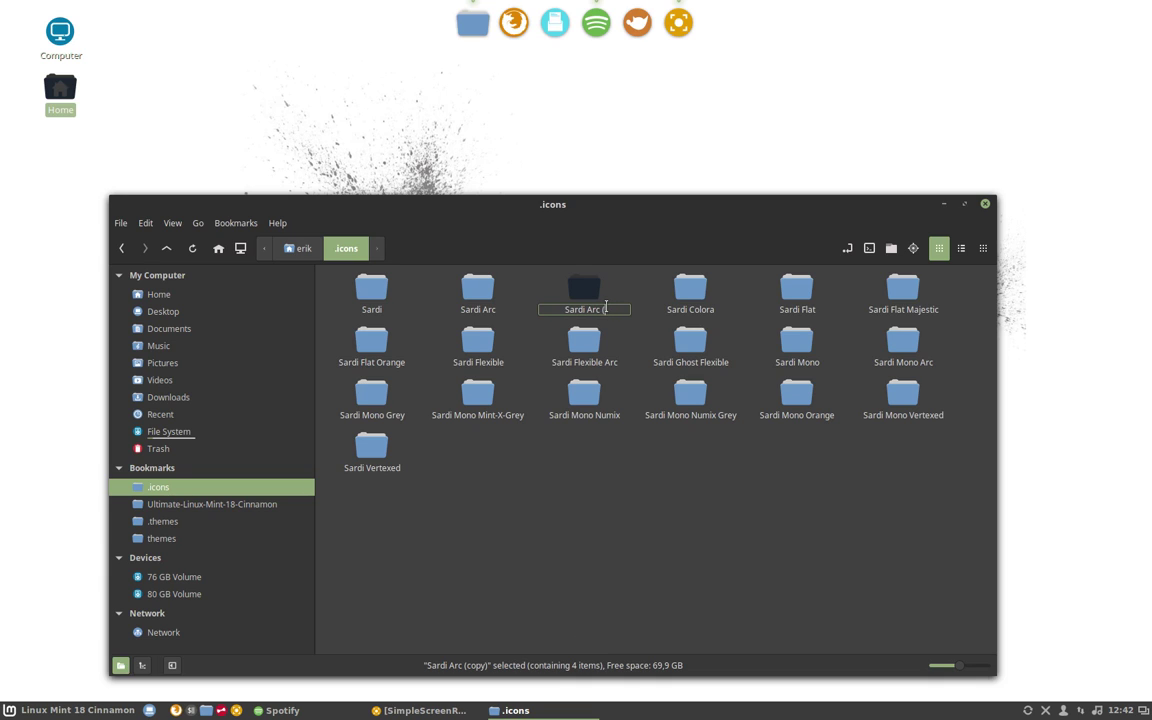
{"action": "key", "text": "BackSpace"}
{"action": "key", "text": "BackSpace"}
{"action": "type", "text": "Flat"}
{"action": "key", "text": "Return"}
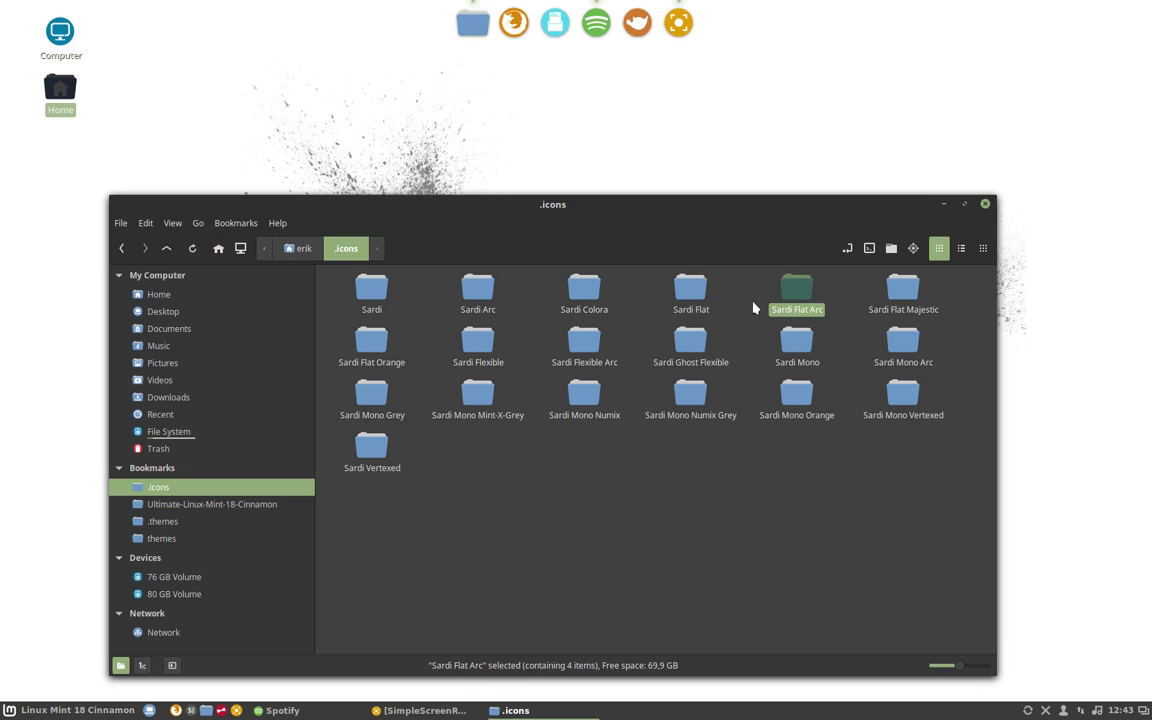
{"action": "left_click", "coordinate": [695, 298]}
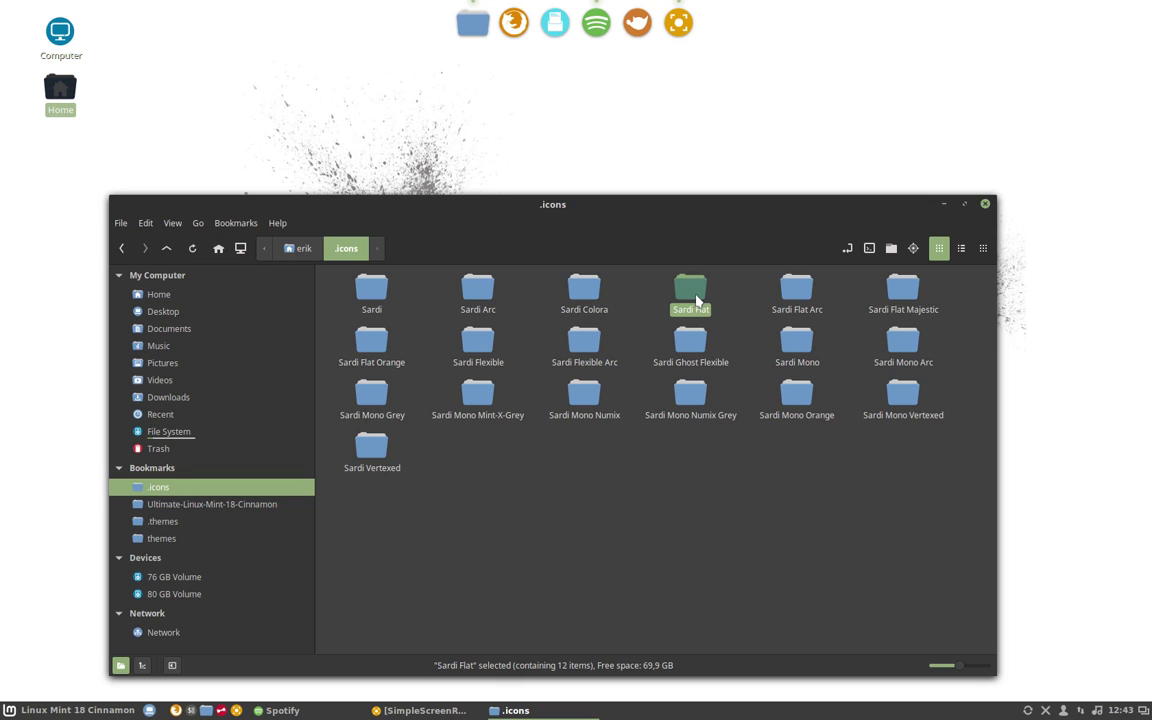
{"action": "left_click", "coordinate": [787, 294]}
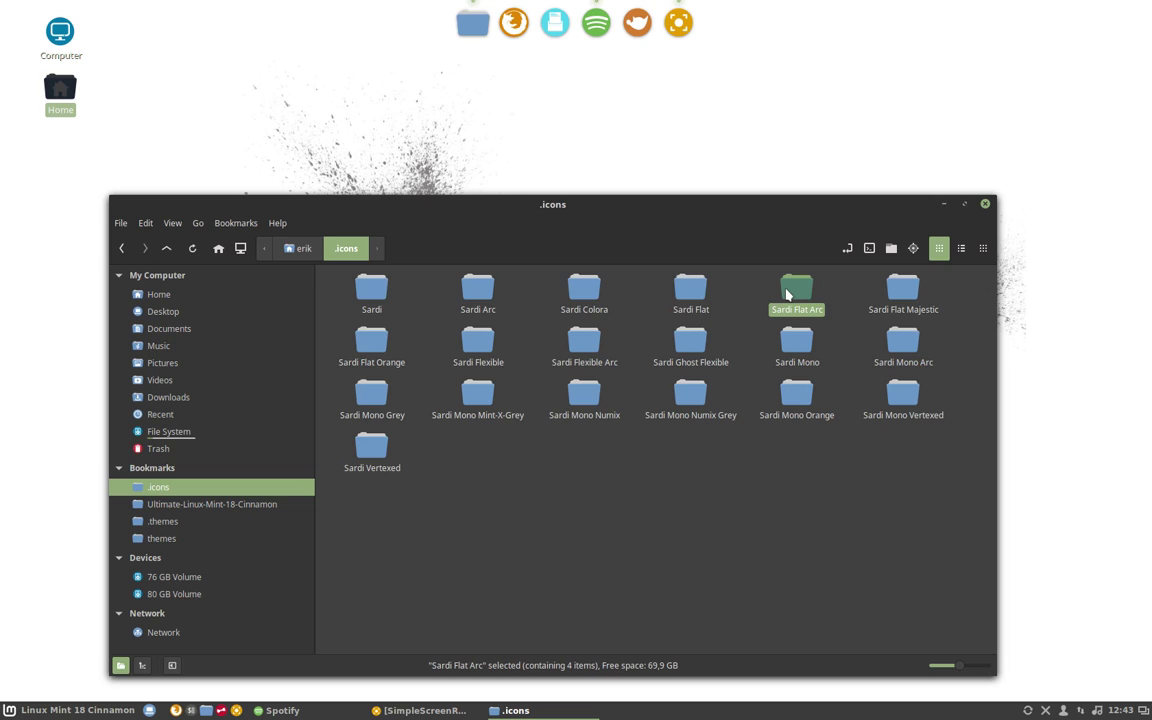
Inside Sardi Flat Arc, delete icon-theme.cache, leaving places, index.theme and LICENSE.
{"action": "double_click", "coordinate": [791, 292]}
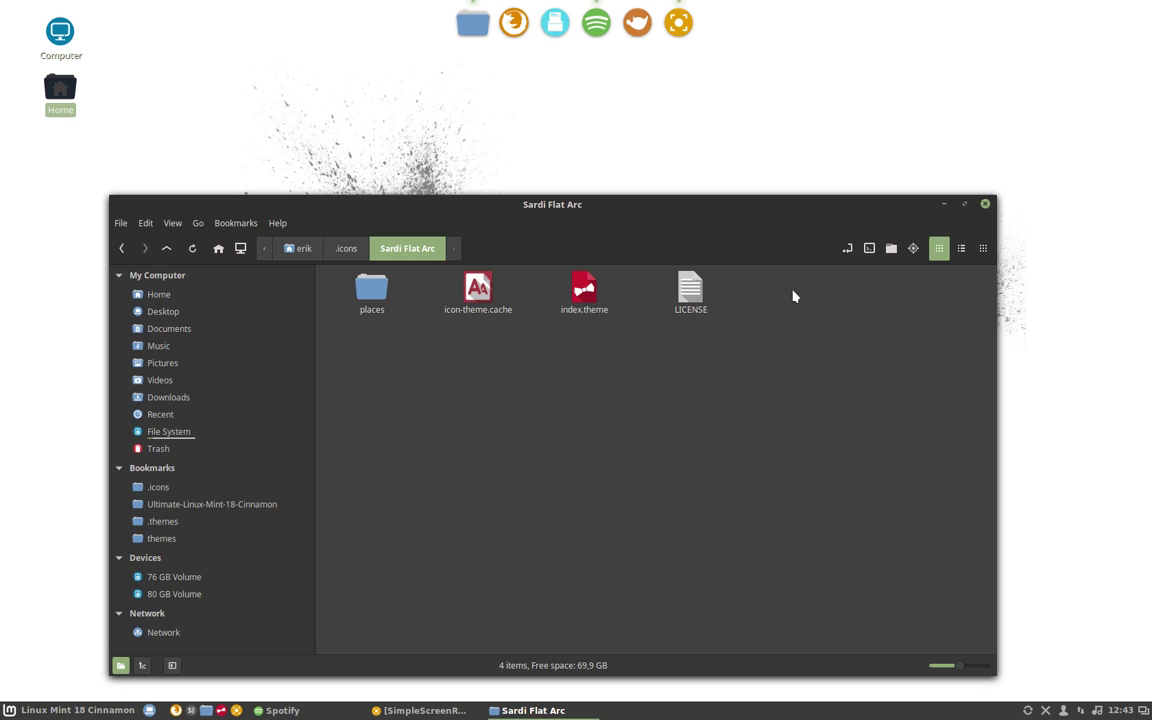
{"action": "left_click", "coordinate": [585, 300]}
{"action": "left_click_drag", "start_coordinate": [428, 280], "coordinate": [525, 500]}
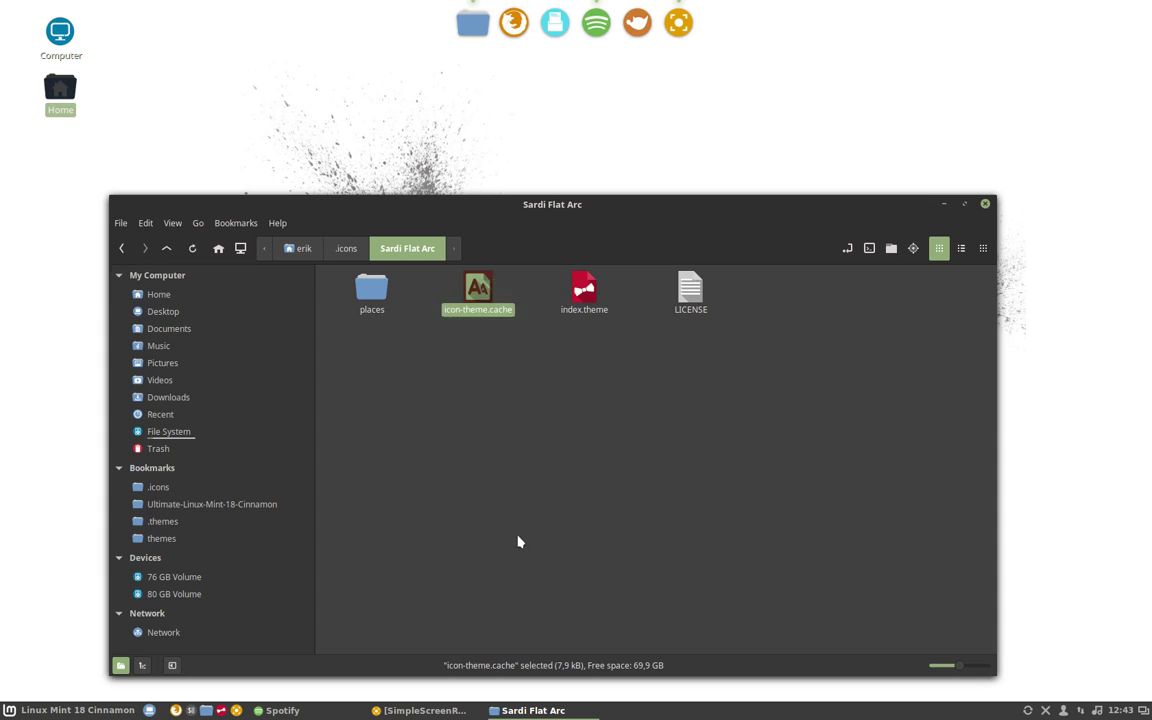
{"action": "left_click", "coordinate": [469, 490]}
{"action": "left_click", "coordinate": [476, 305]}
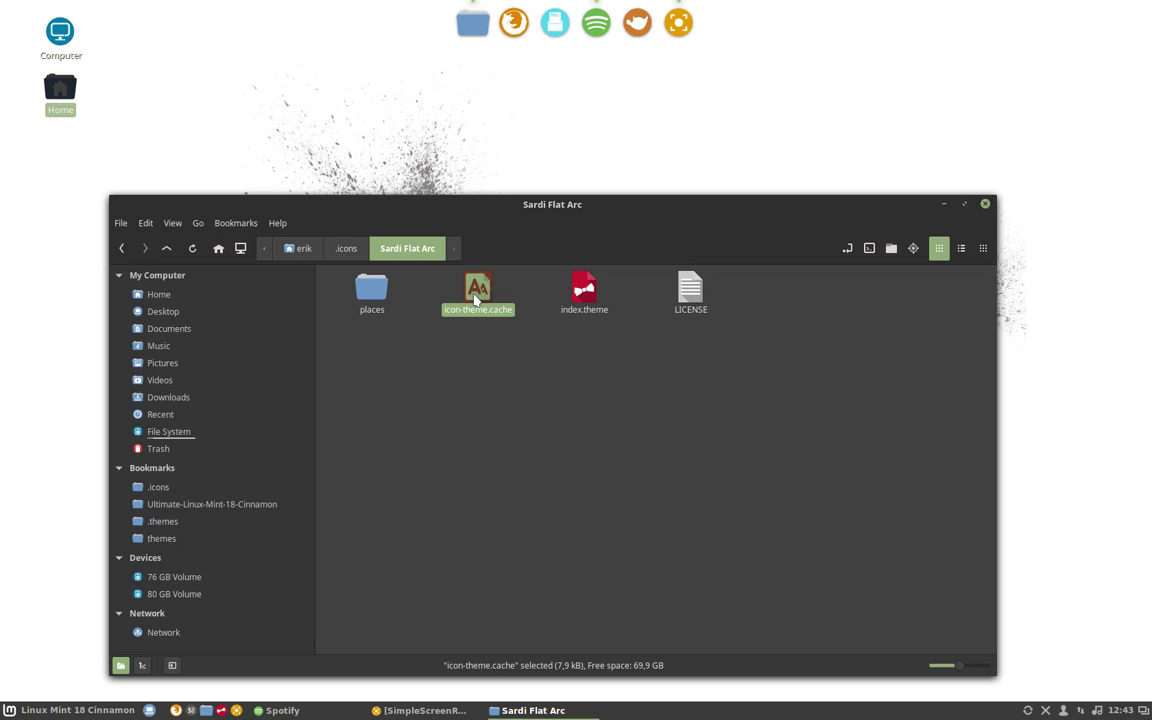
{"action": "key", "text": "Delete"}
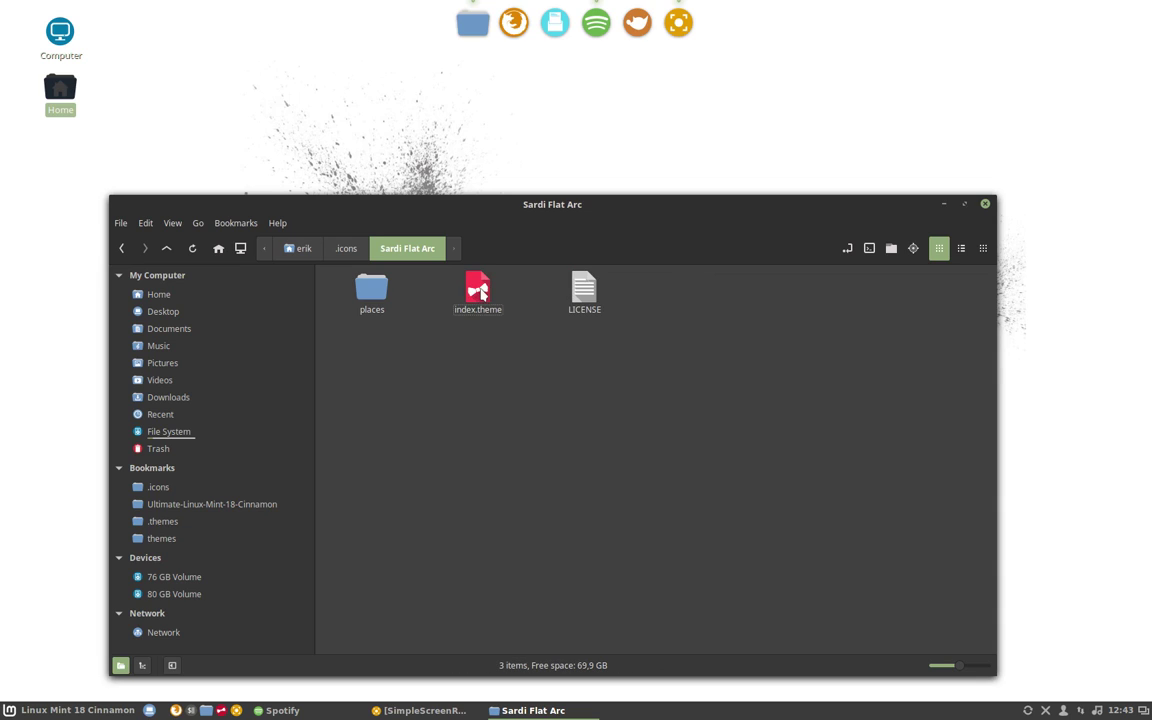
{"action": "left_click", "coordinate": [482, 292]}
Open index.theme in Sublime Text and change its Name to 'Sardi Flat Arc'.
{"action": "double_click", "coordinate": [482, 292]}
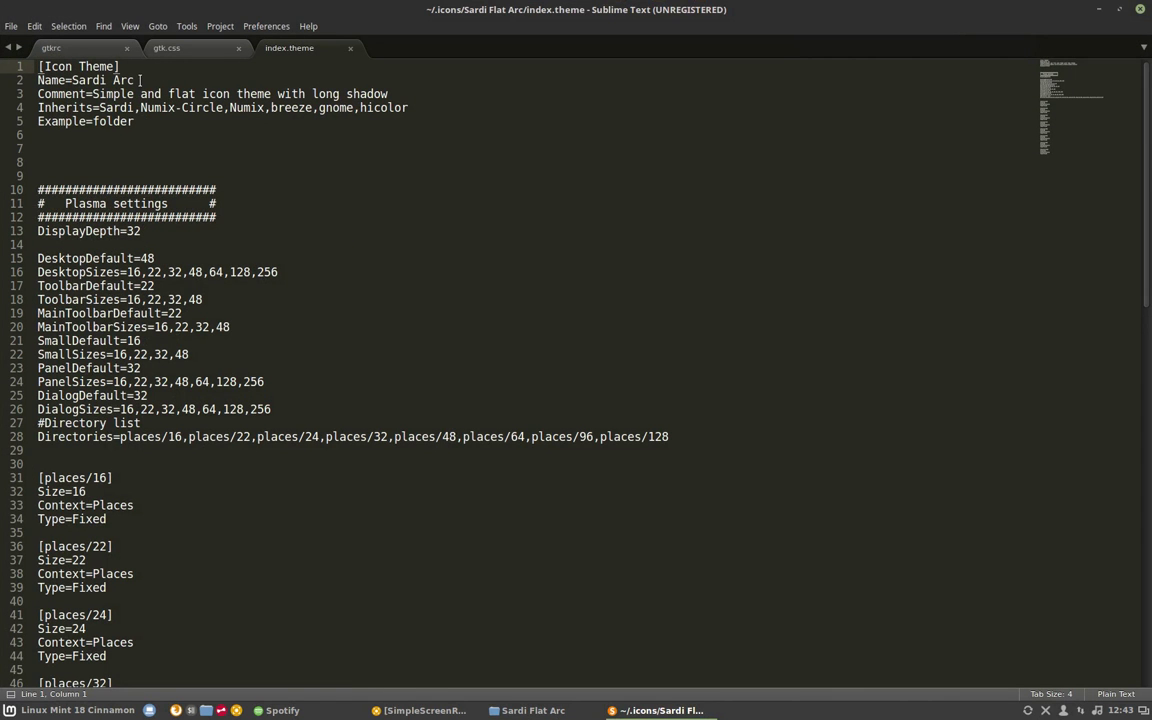
{"action": "left_click_drag", "start_coordinate": [120, 80], "coordinate": [113, 80]}
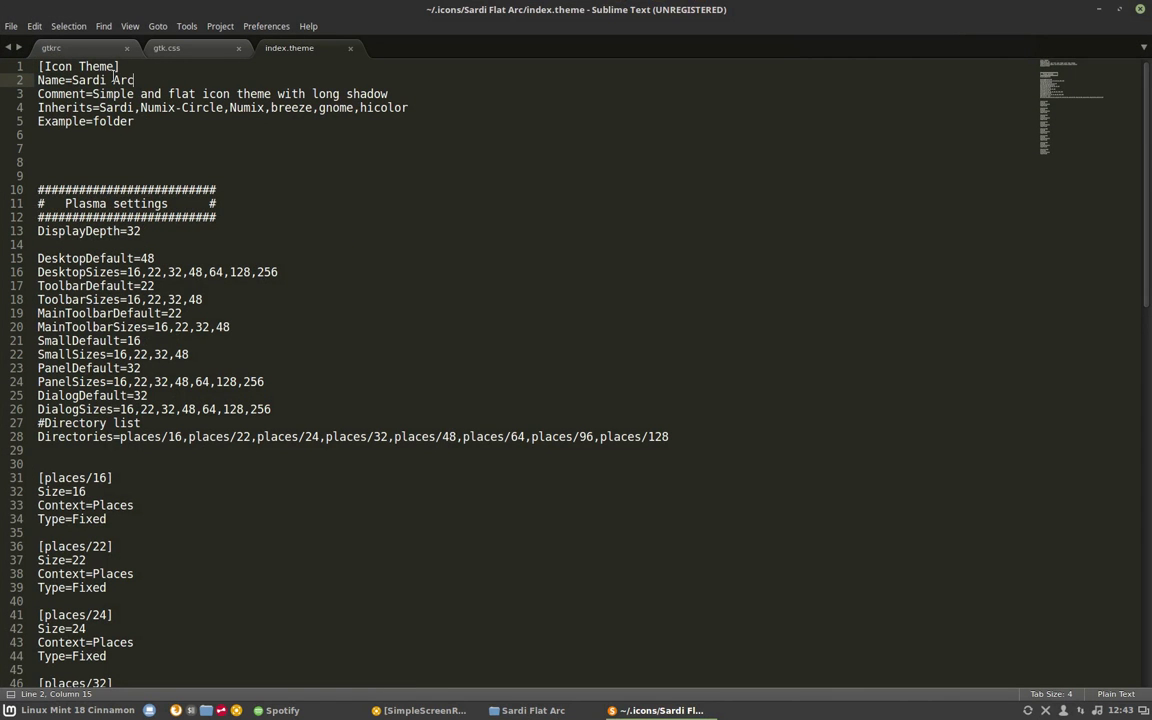
{"action": "key", "text": "Left"}
{"action": "type", "text": "Flat"}
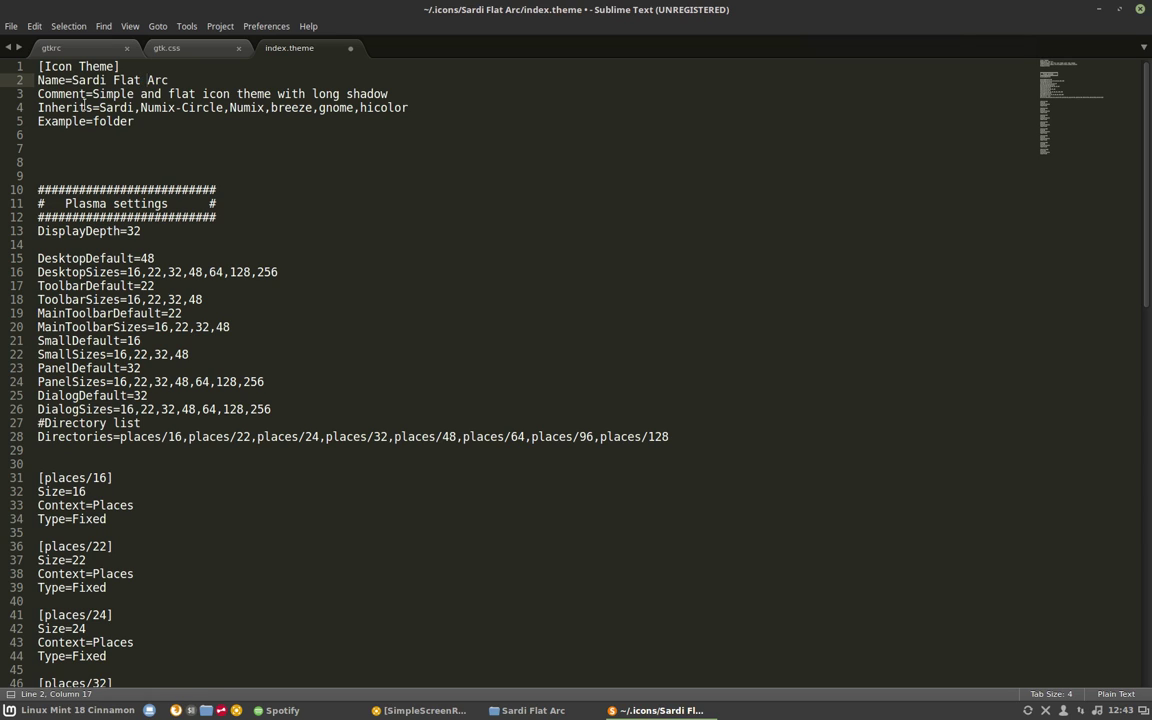
Prepend 'Sardi Flat,' to the Inherits line and save index.theme.
{"action": "left_click", "coordinate": [100, 107]}
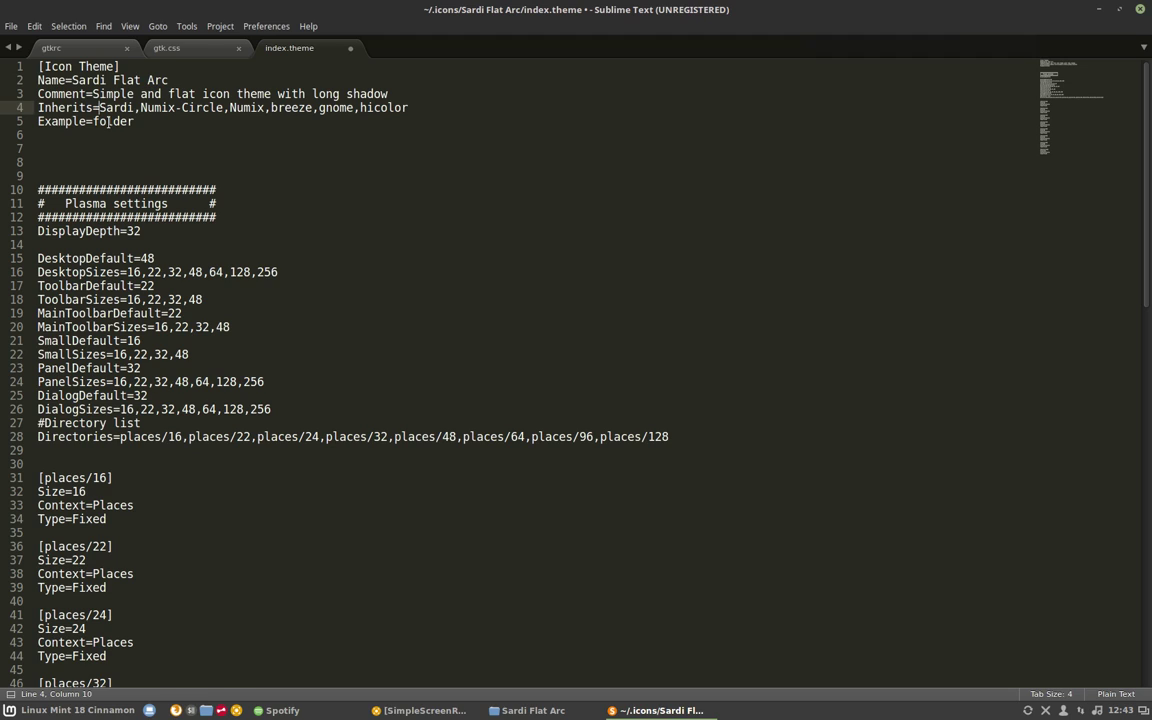
{"action": "type", "text": "Sard"}
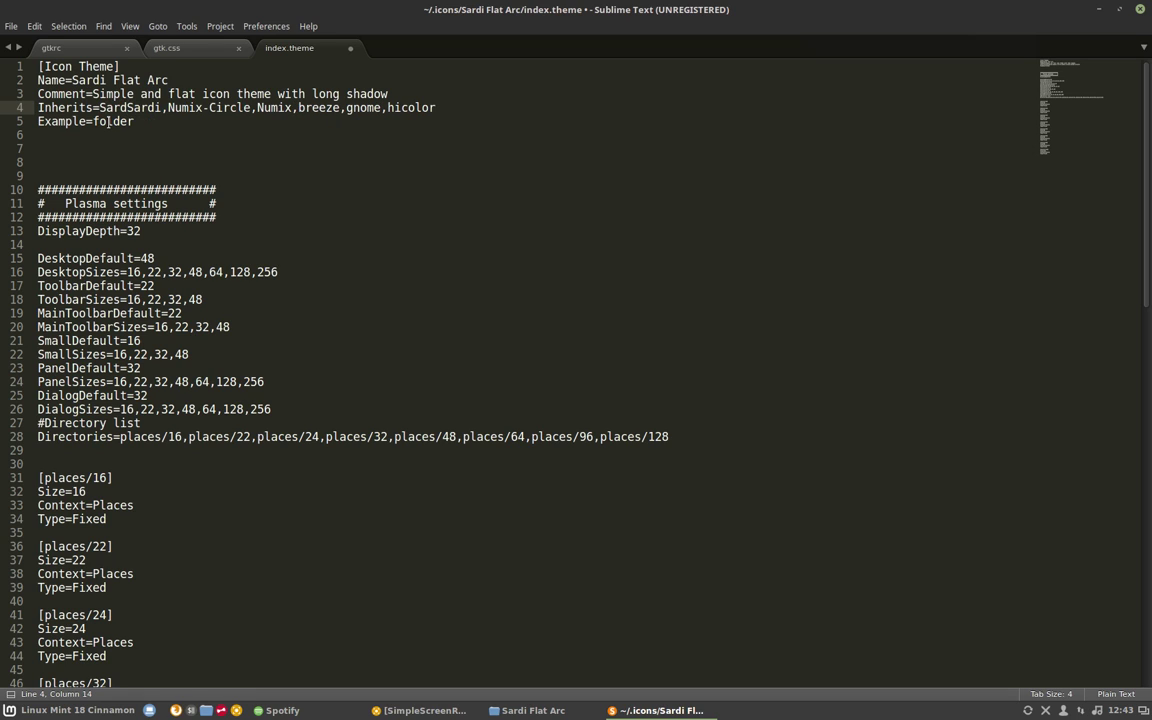
{"action": "type", "text": "i Flat"}
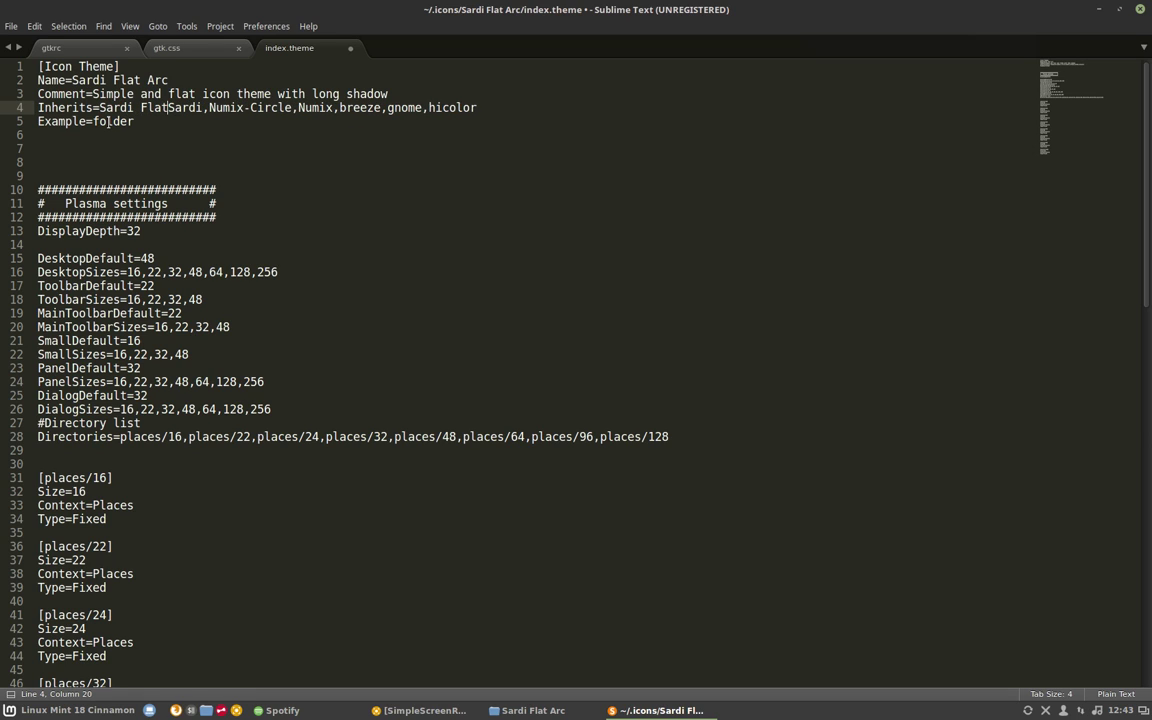
{"action": "type", "text": ","}
{"action": "key", "text": "BackSpace"}
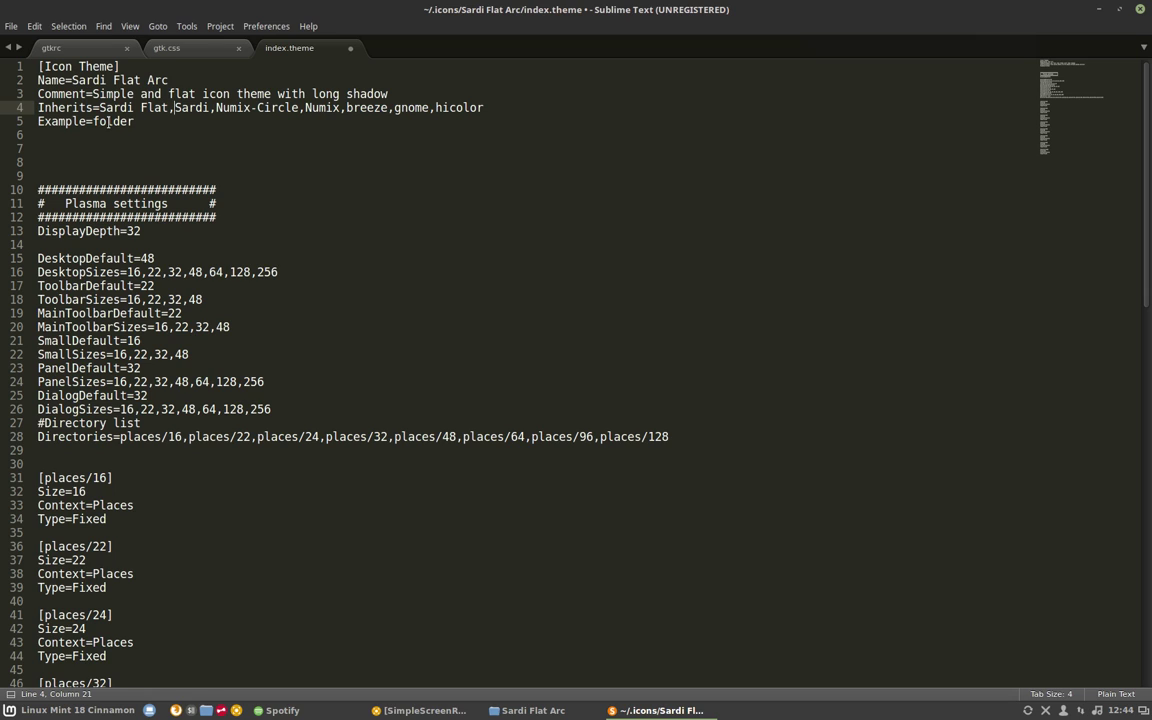
{"action": "key", "text": "ctrl+s"}
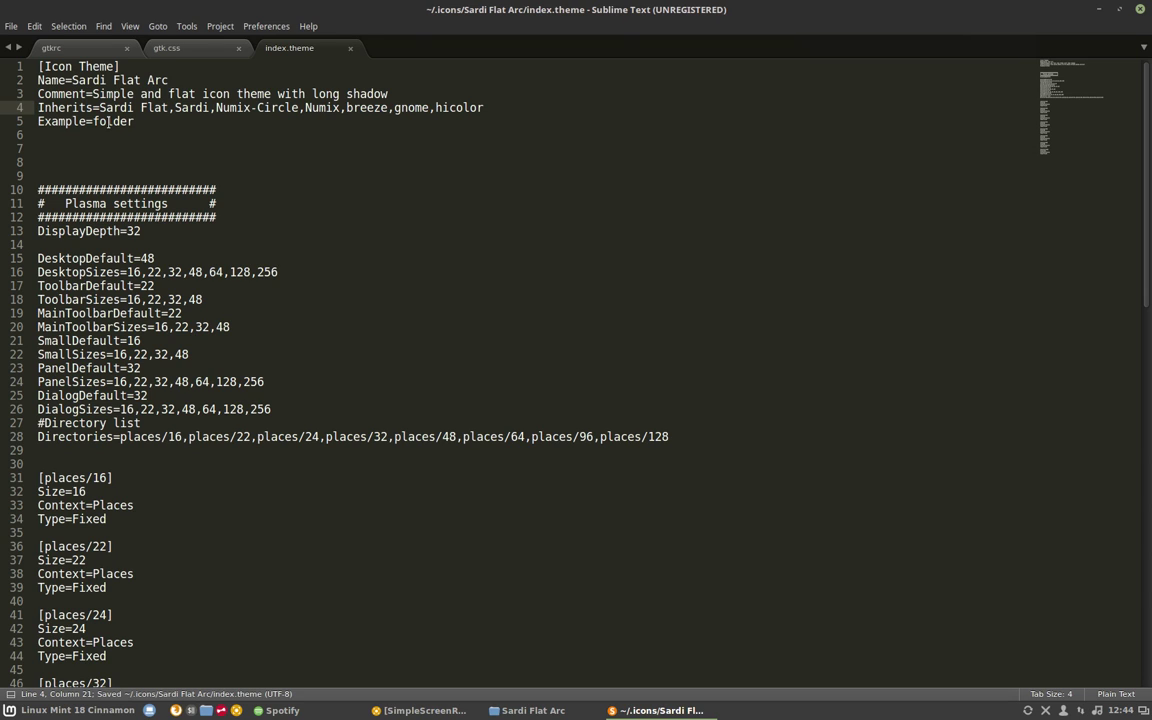
Minimize the editor, set the icon theme to Sardi Flat Arc in Themes, and close it.
{"action": "left_click", "coordinate": [1099, 9]}
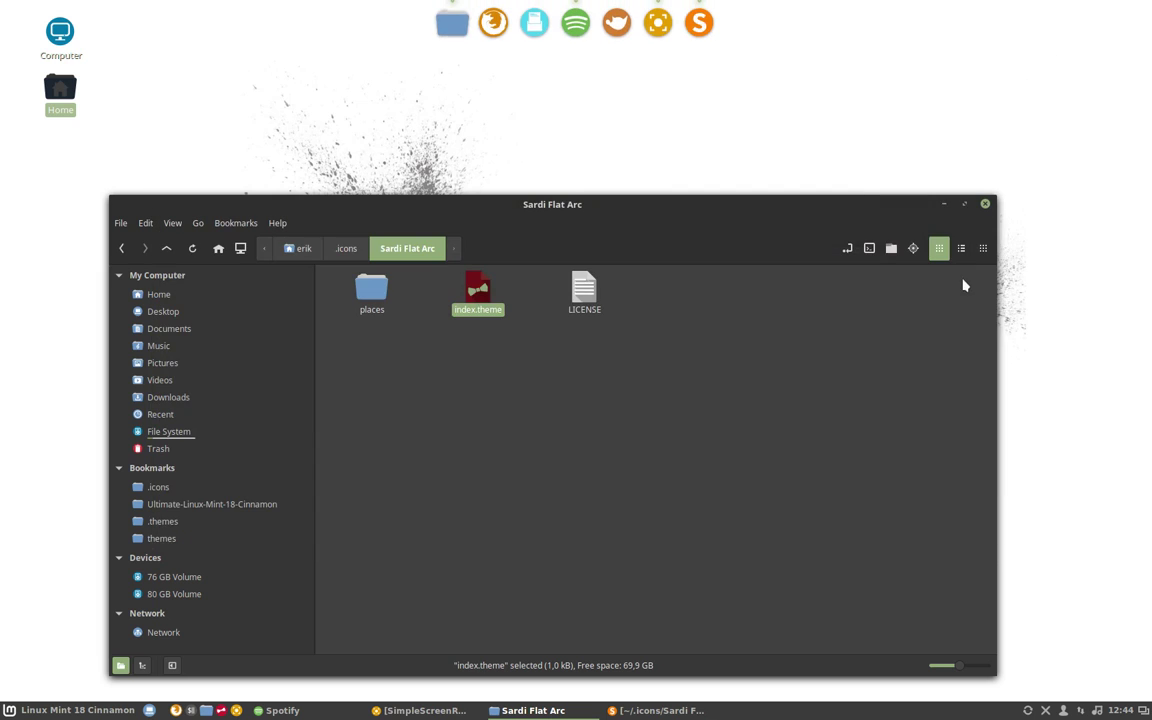
{"action": "left_click", "coordinate": [221, 710]}
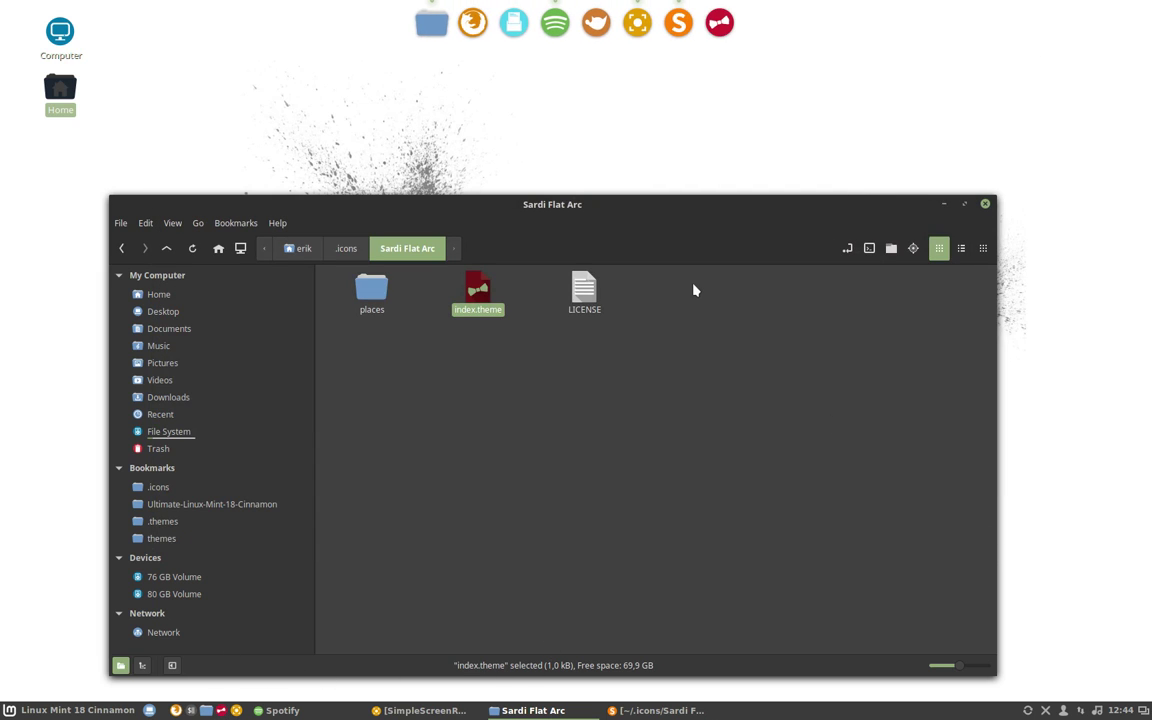
{"action": "left_click", "coordinate": [733, 308]}
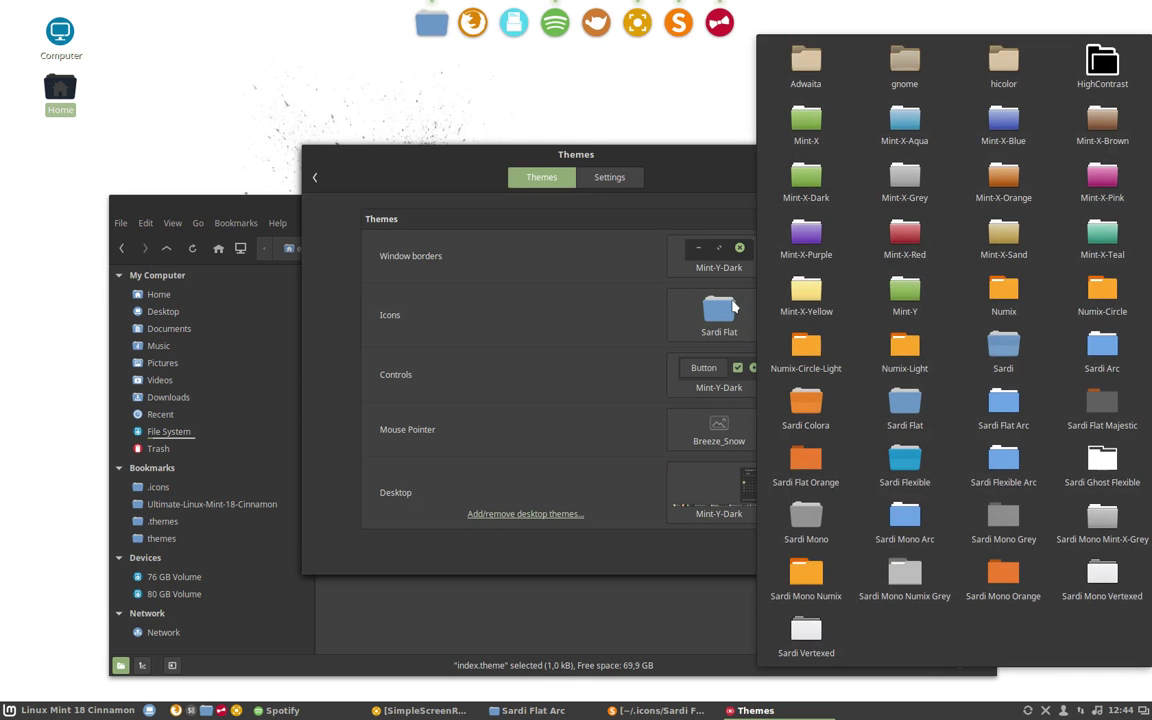
{"action": "left_click", "coordinate": [1003, 402]}
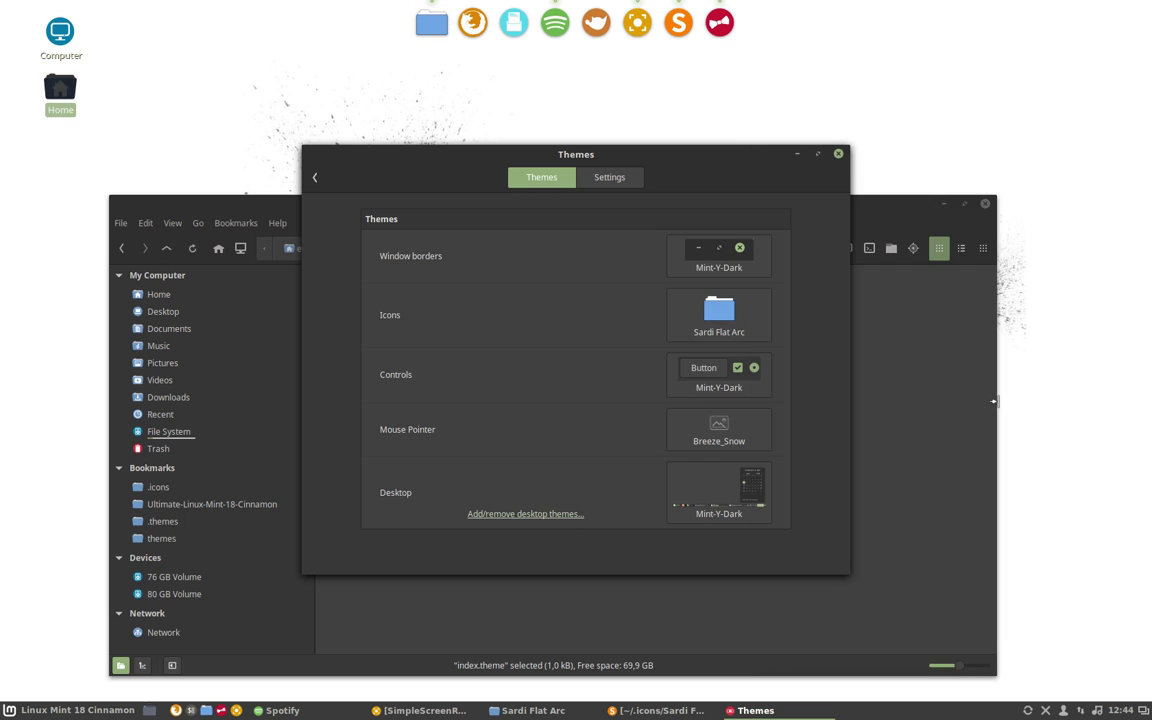
{"action": "left_click", "coordinate": [838, 154]}
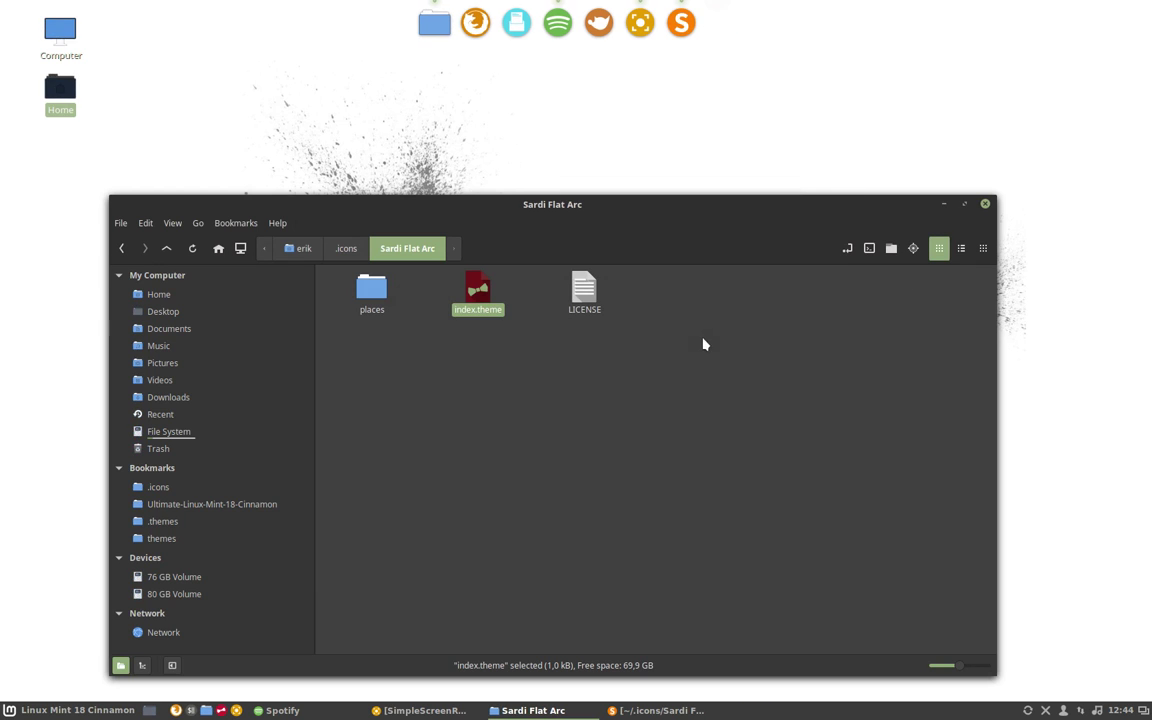
Show Home without hidden files, reposition Nemo, and open the menu's Graphics category.
{"action": "left_click", "coordinate": [186, 298]}
{"action": "key", "text": "ctrl+h"}
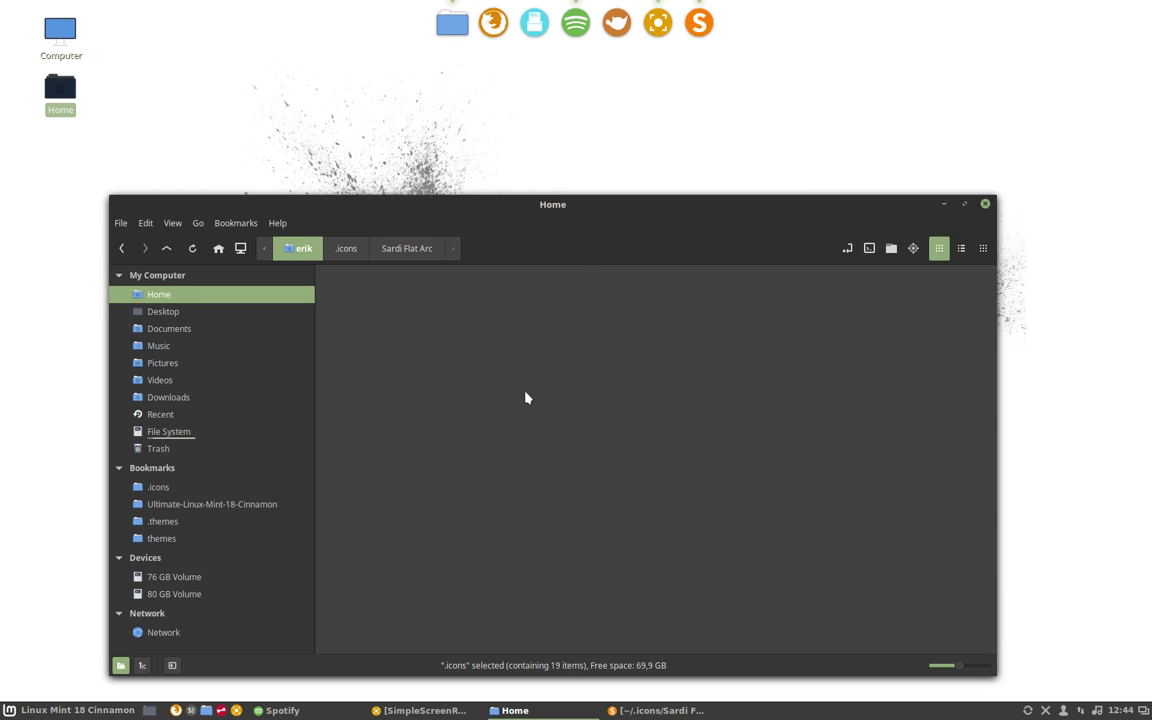
{"action": "left_click_drag", "start_coordinate": [580, 208], "coordinate": [653, 133]}
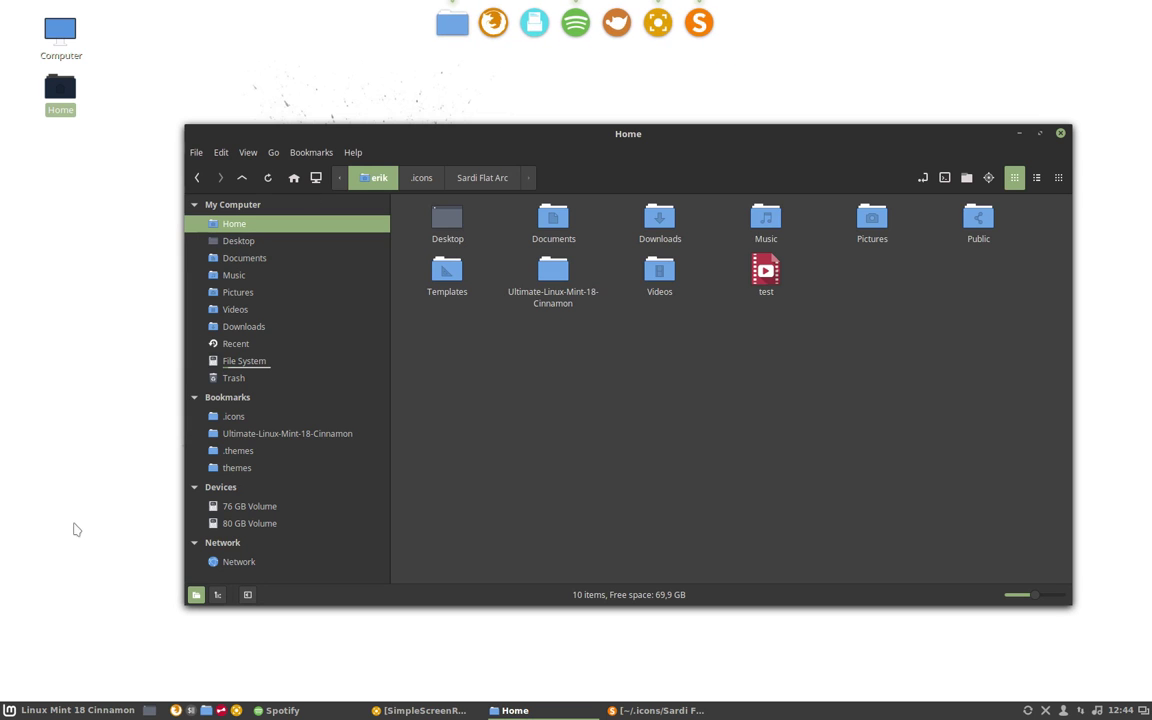
{"action": "left_click", "coordinate": [77, 710]}
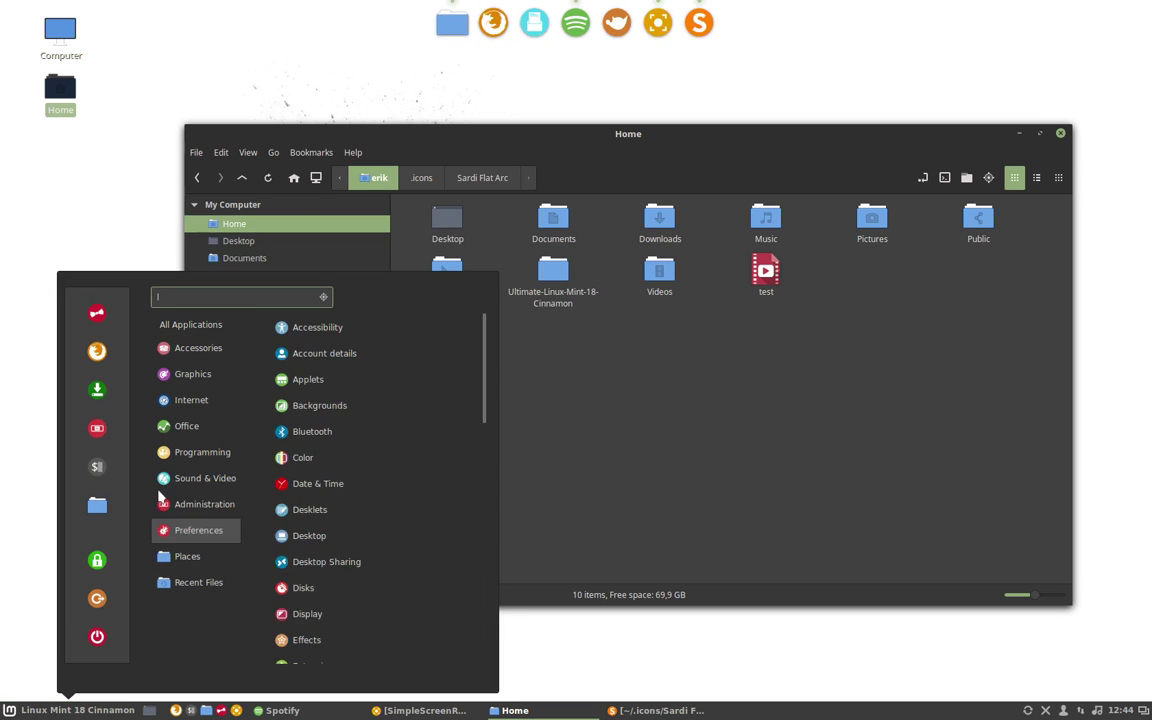
{"action": "mouse_move", "coordinate": [167, 373]}
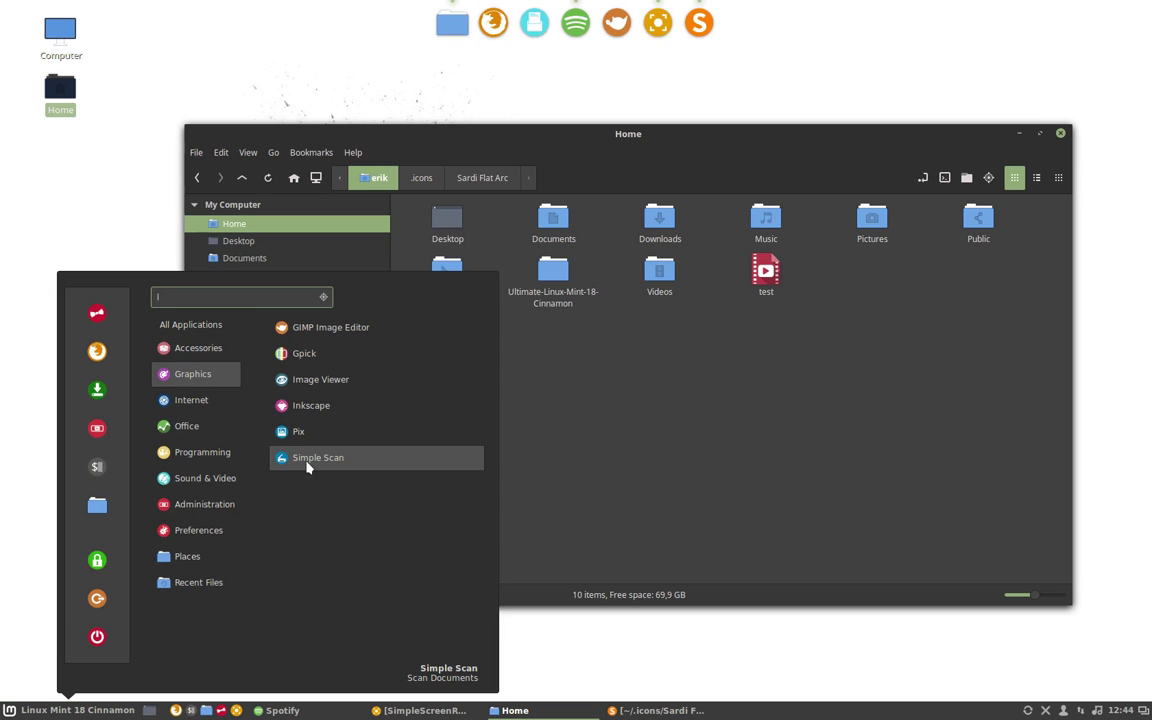